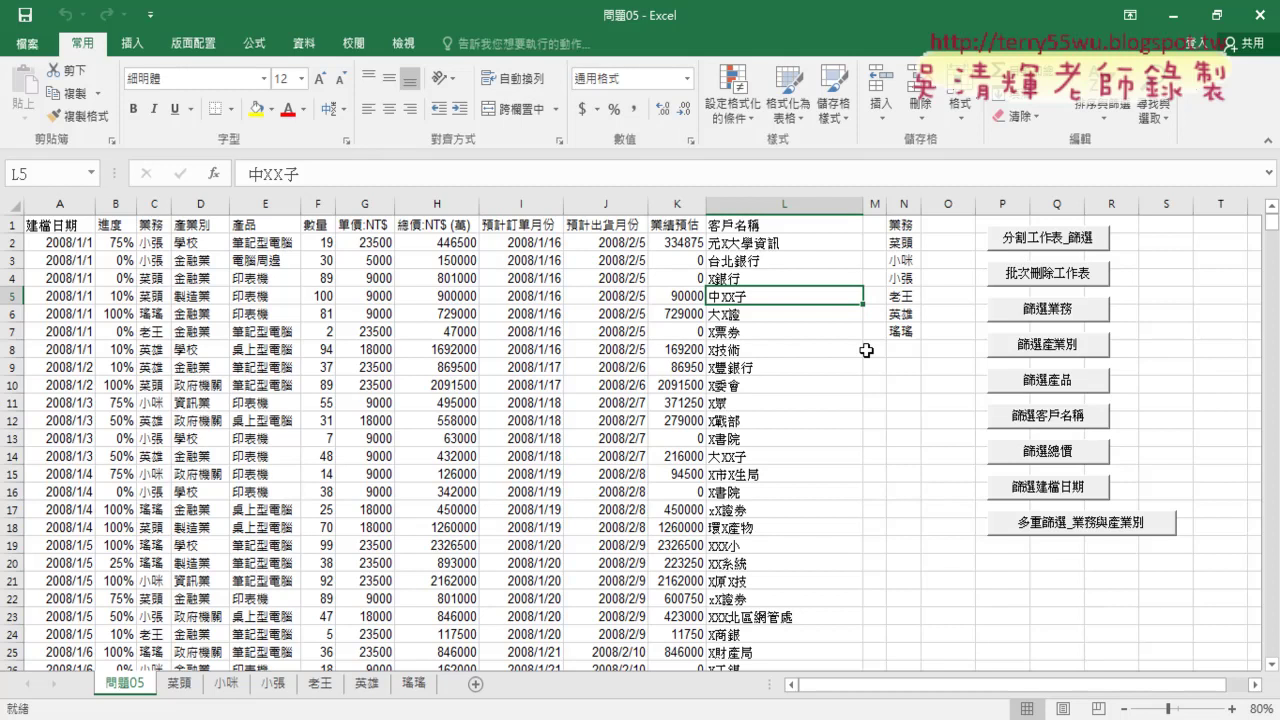
Turn on Data > Filter for the 問題05 sales table from the 業務 header cell C1
left_click(153, 226)
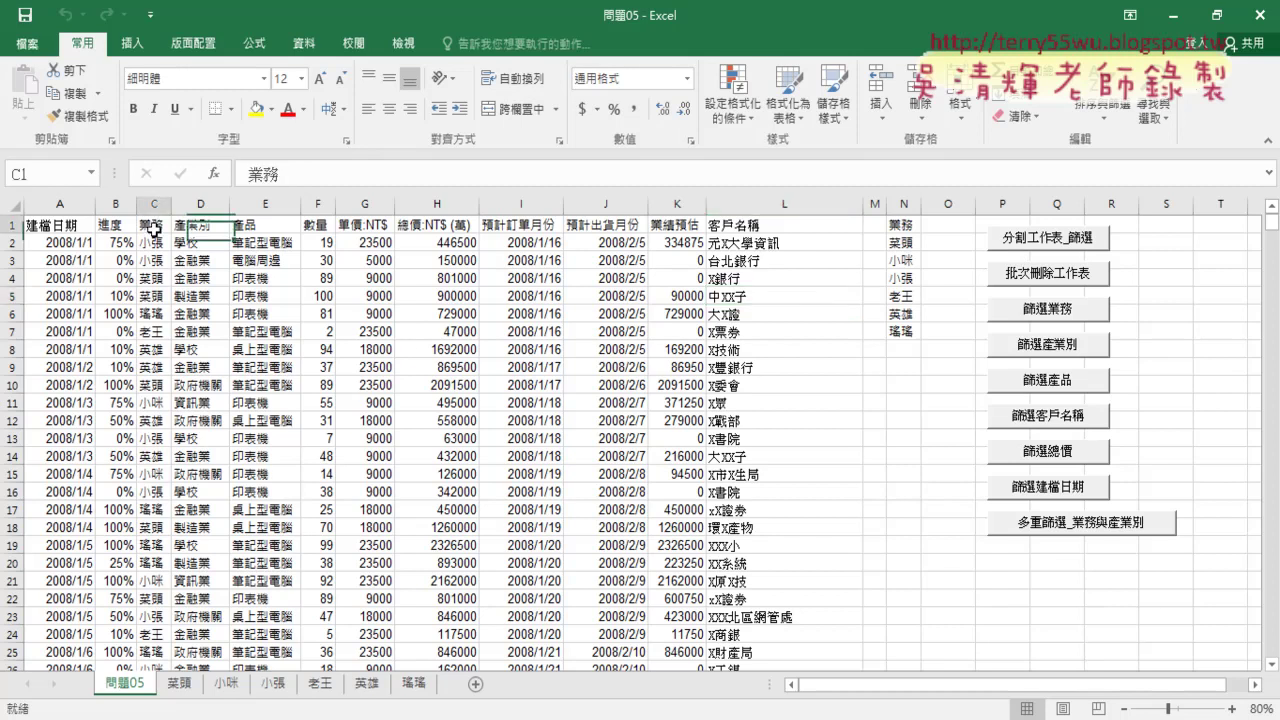
left_click(304, 44)
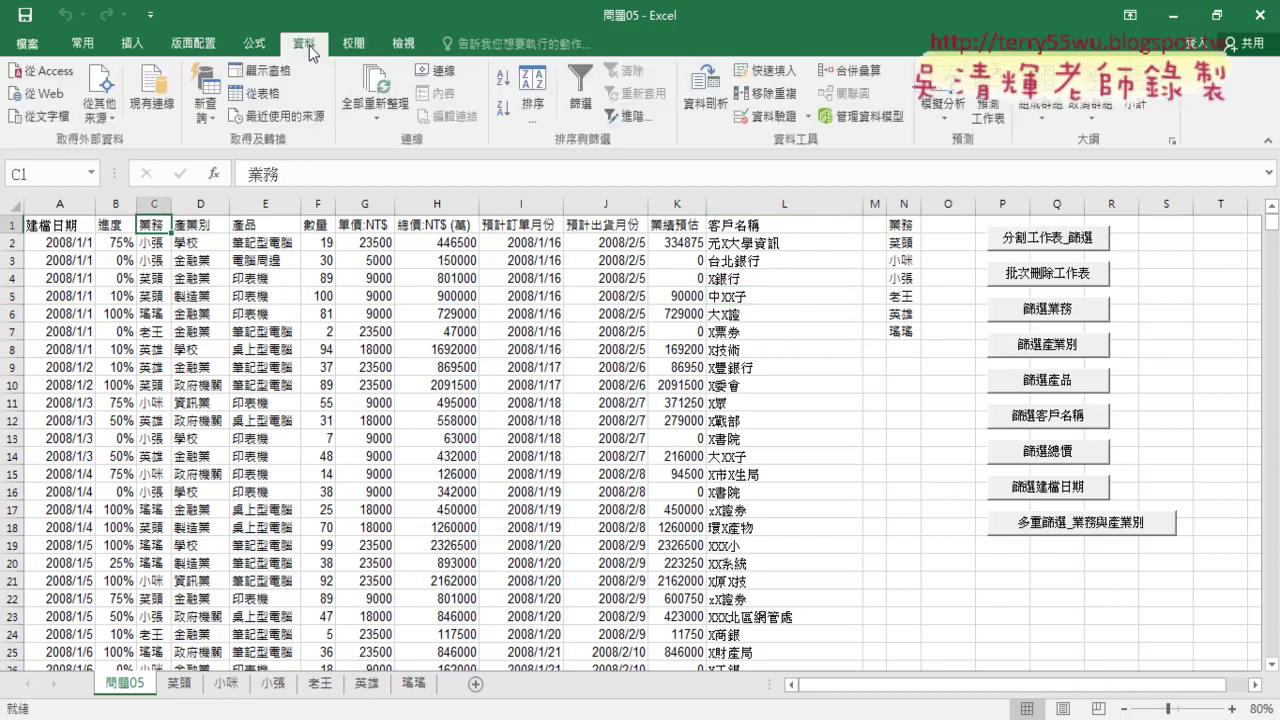
left_click(570, 101)
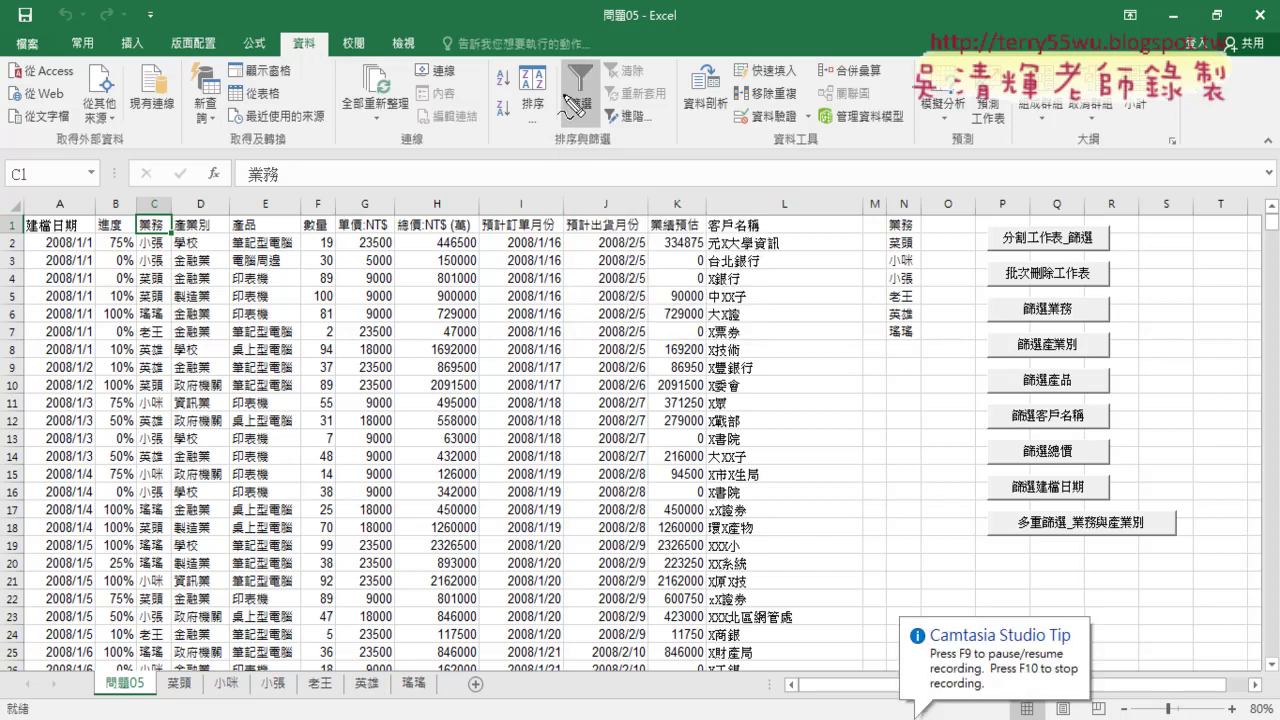
mouse_move(598, 126)
left_mouse_down()
mouse_move(535, 129)
mouse_move(598, 130)
left_mouse_up()
left_click_drag(165, 206, 150, 236)
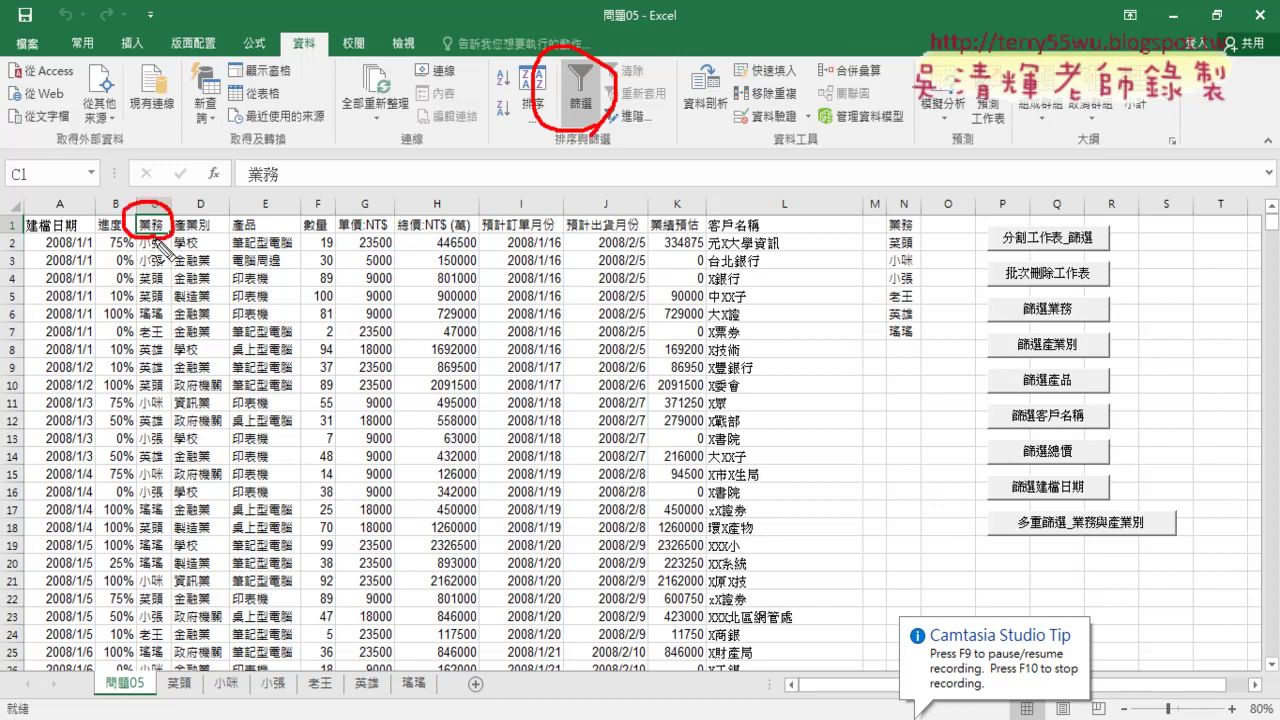
mouse_move(165, 190)
left_mouse_down()
mouse_move(541, 119)
mouse_move(503, 155)
left_mouse_up()
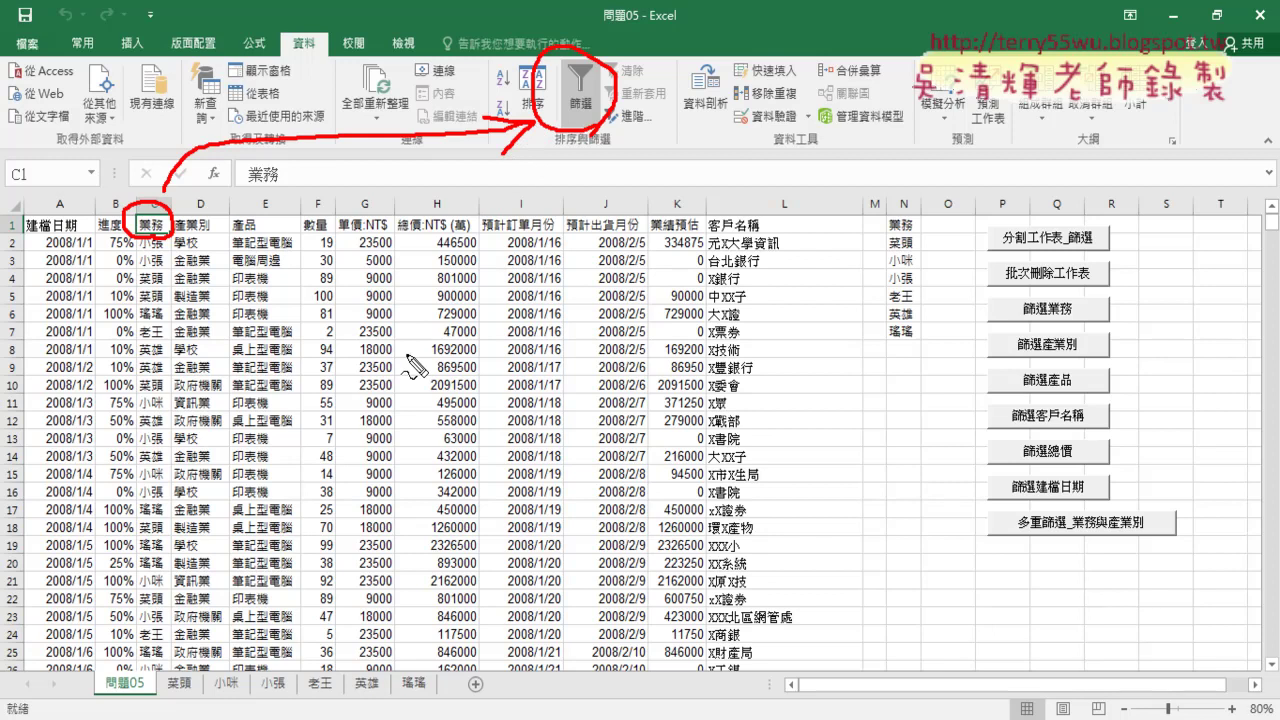
key("Escape")
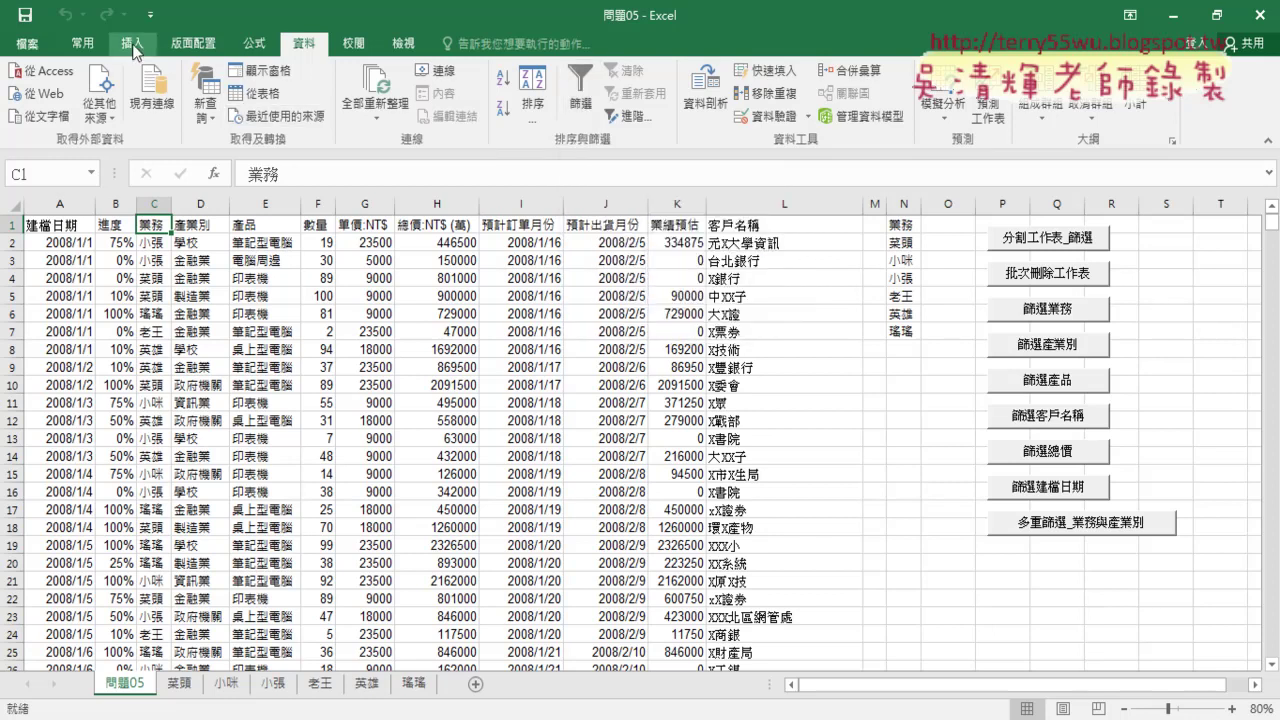
Run the 批次刪除工作表 macro to remove the salesperson sheets, then select a data cell
left_click(1057, 280)
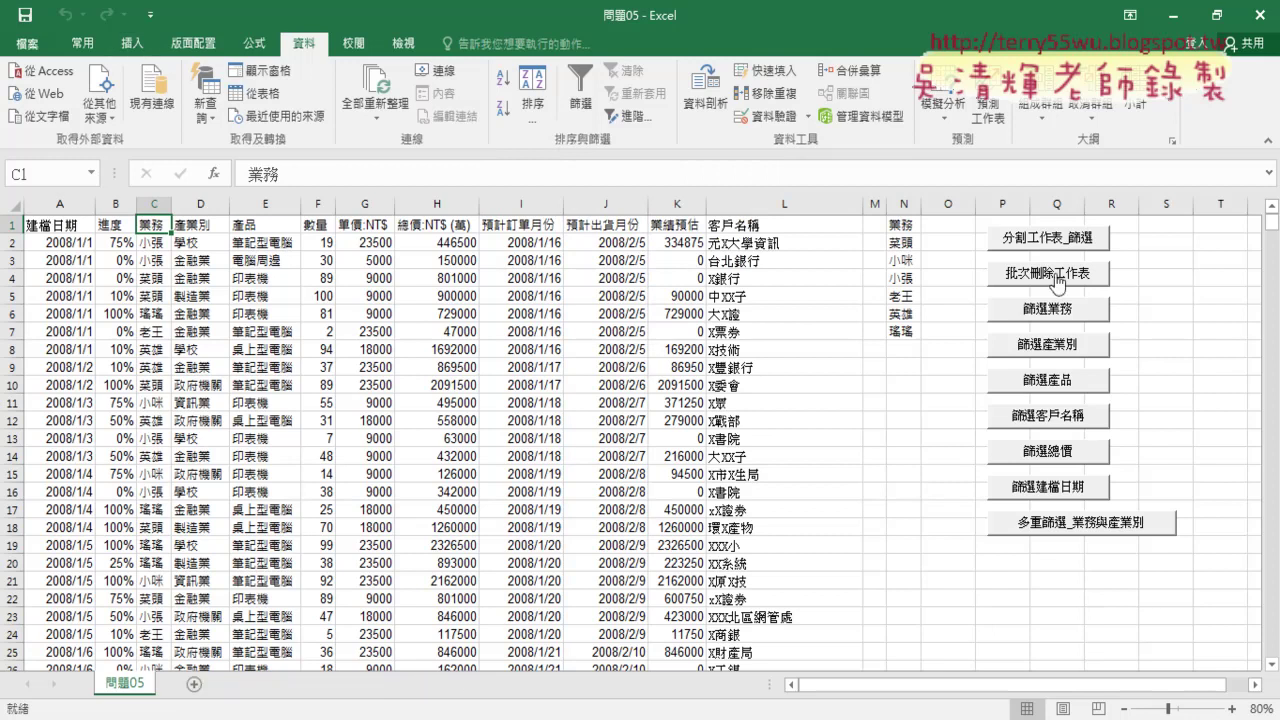
left_click(186, 318)
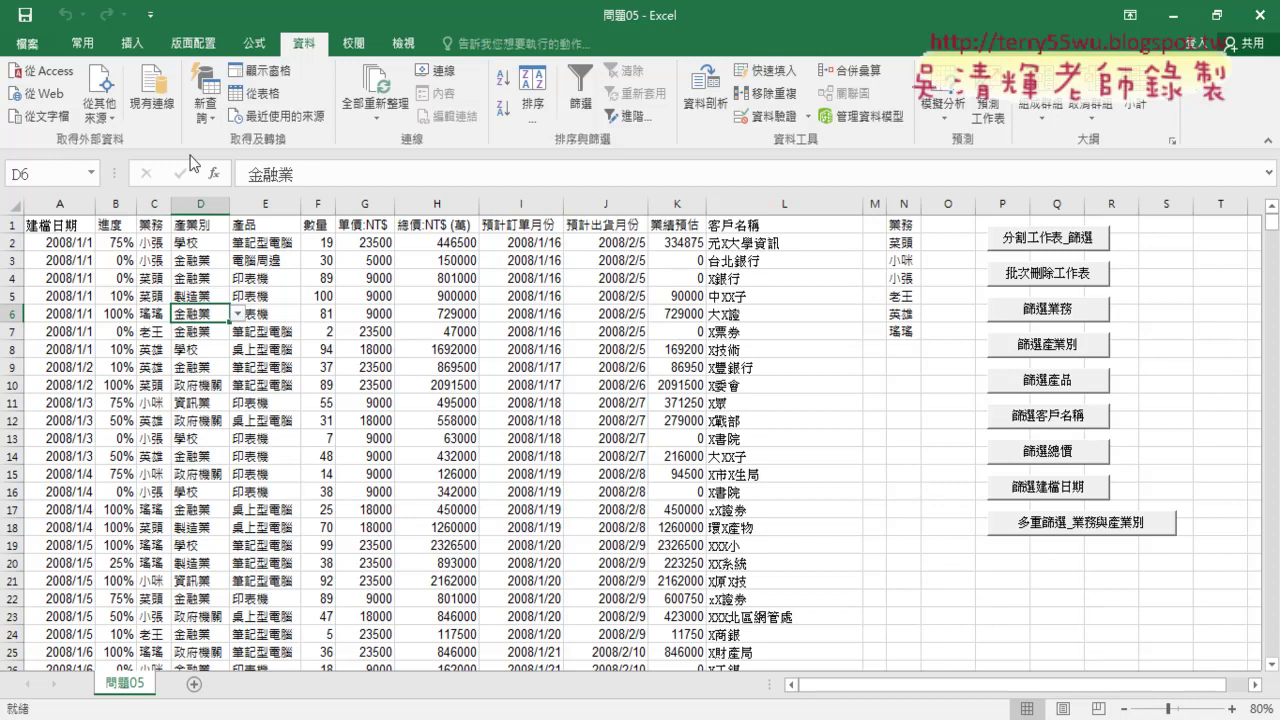
left_click(132, 43)
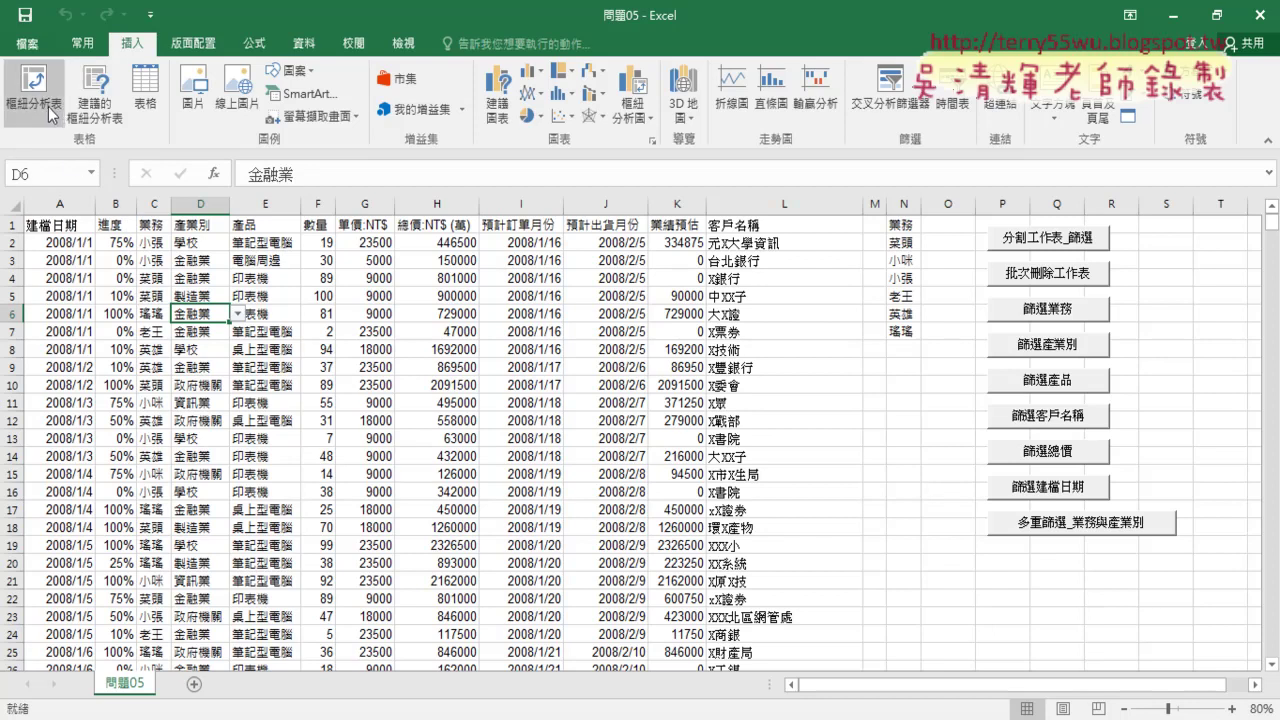
Insert a PivotTable from 問題05!$A$1:$L$2500 on a new worksheet
left_click(42, 105)
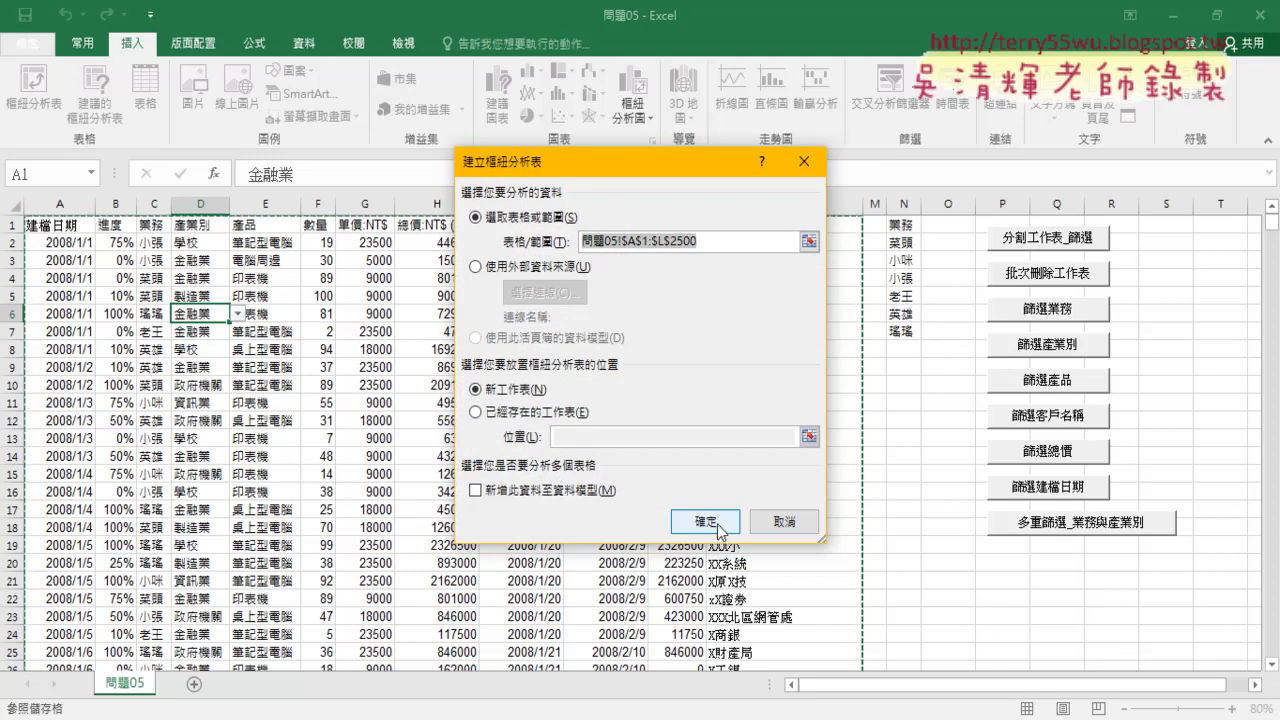
left_click(688, 524)
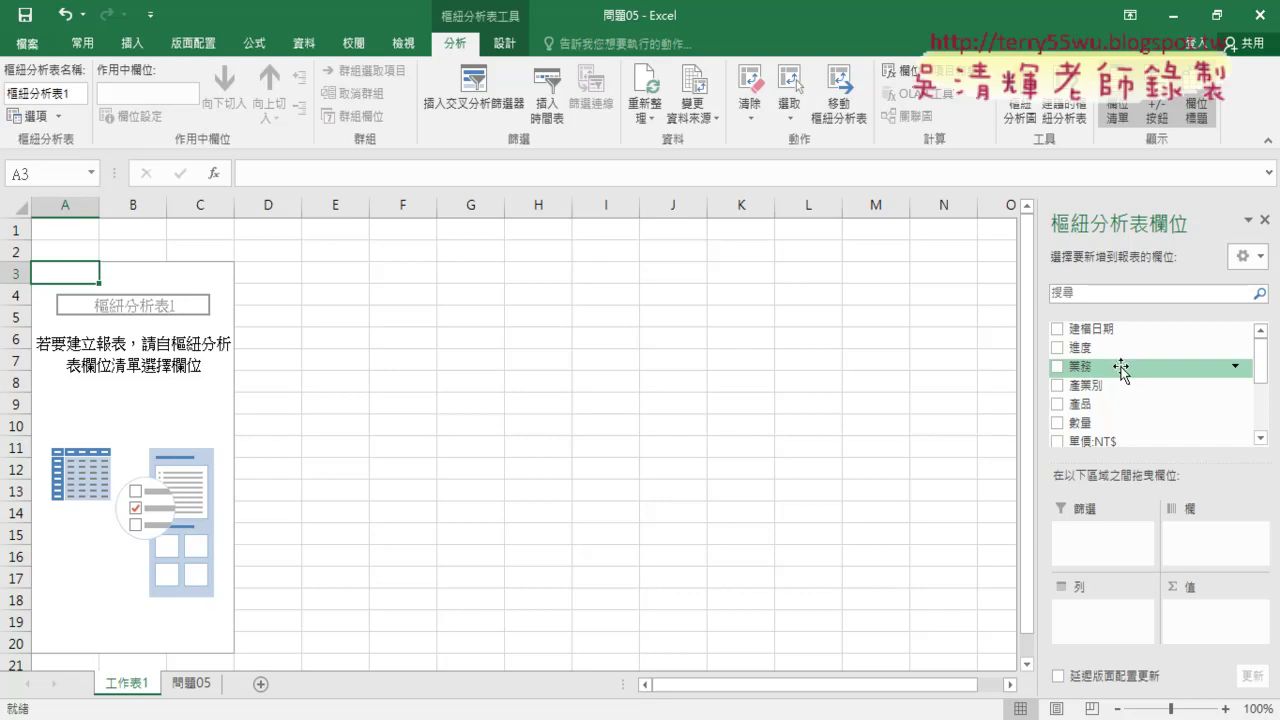
Put 業務 in Rows and sum 總價:NT$ (萬) in Values
mouse_move(1090, 372)
left_mouse_down()
mouse_move(1118, 526)
mouse_move(1112, 626)
left_mouse_up()
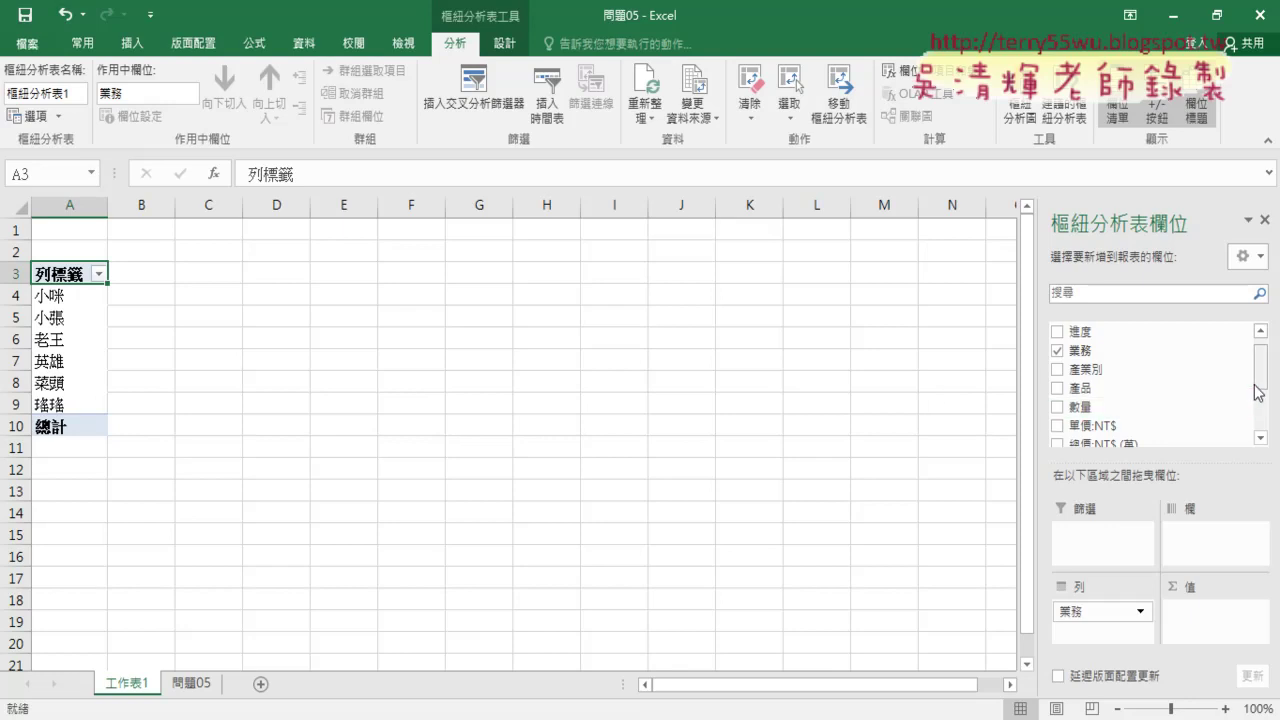
left_click_drag(1260, 388, 1262, 419)
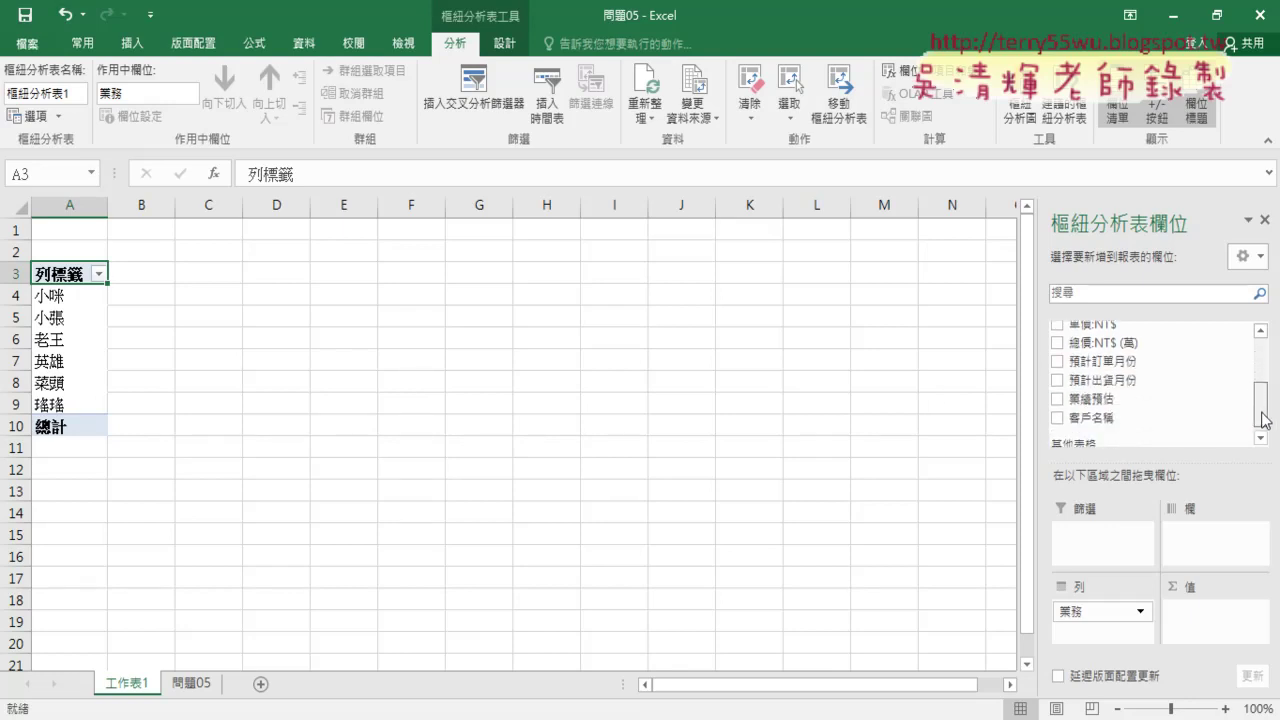
left_click_drag(1100, 342, 1210, 632)
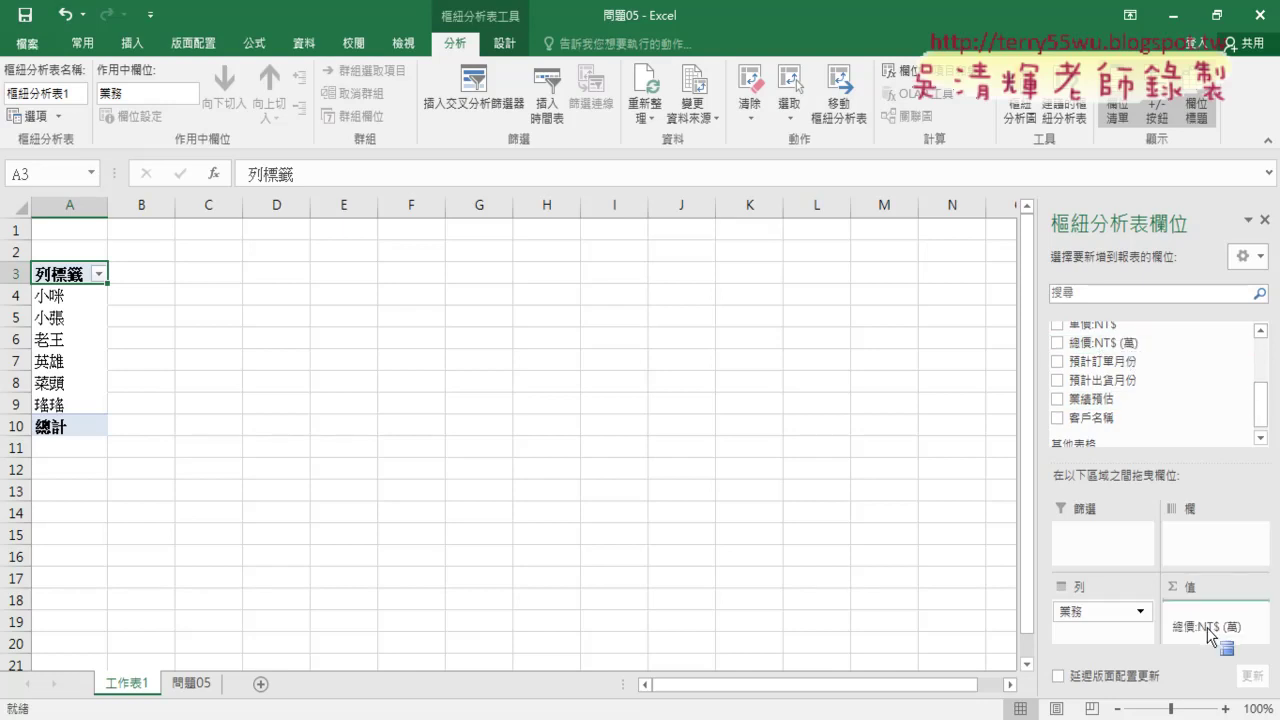
left_click_drag(1206, 626, 1206, 618)
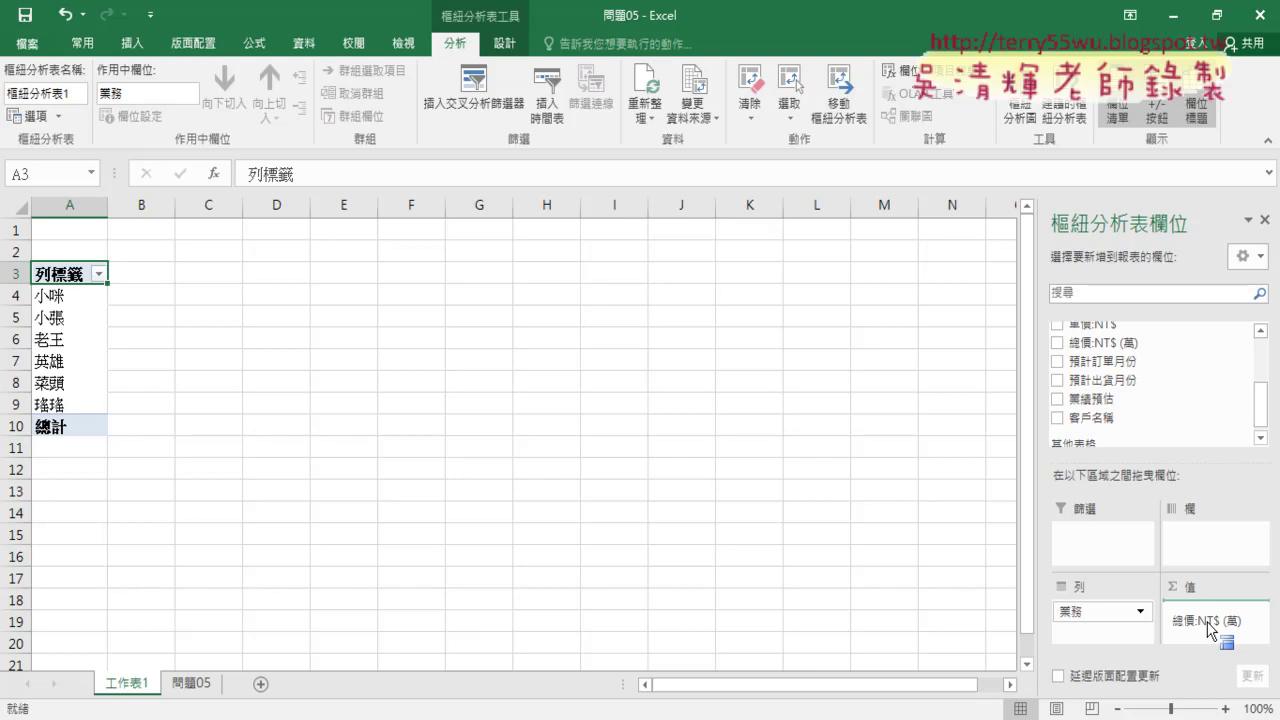
left_click_drag(1210, 628, 1210, 628)
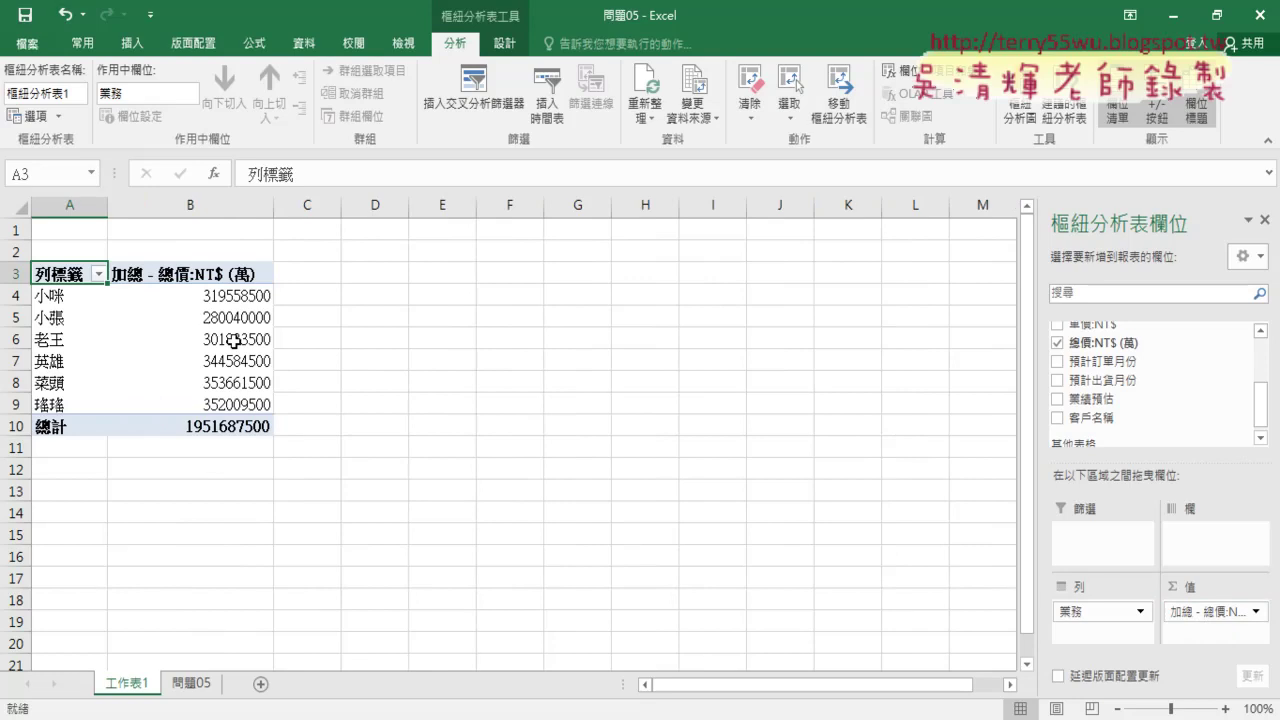
Select the salesperson totals in column B, from B4 down to the grand total
left_click(61, 297)
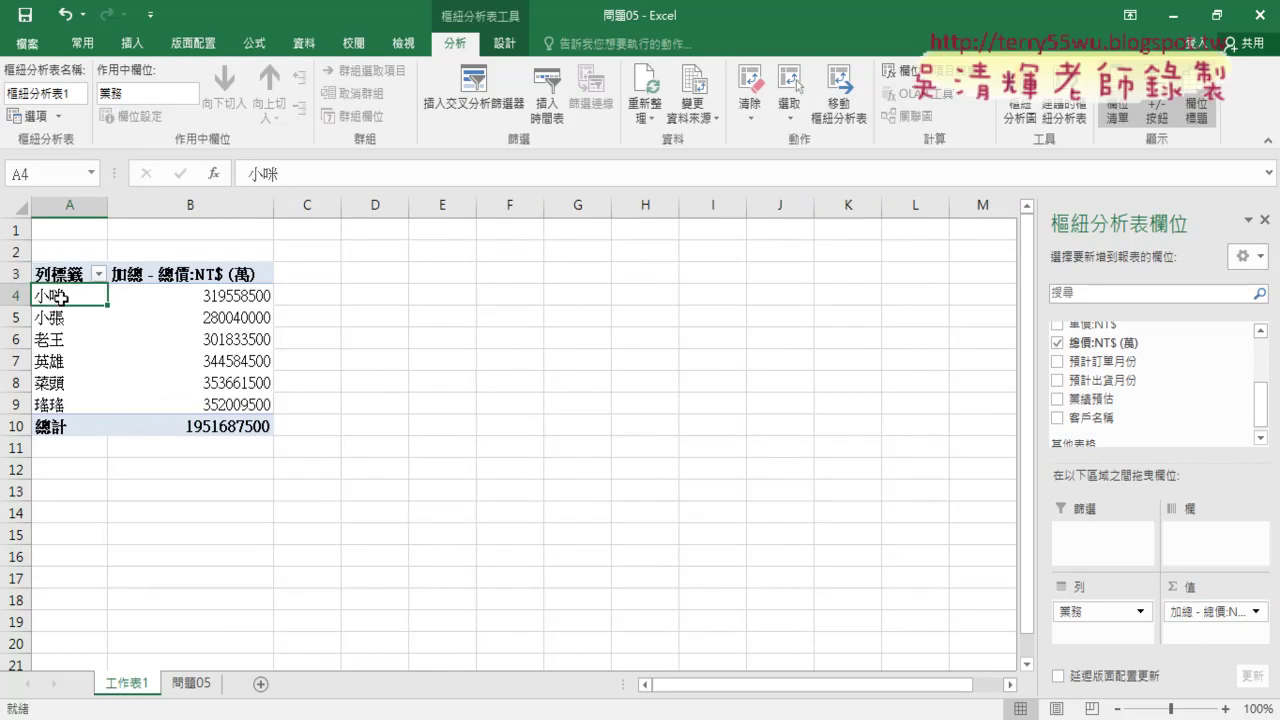
left_click_drag(61, 297, 228, 403)
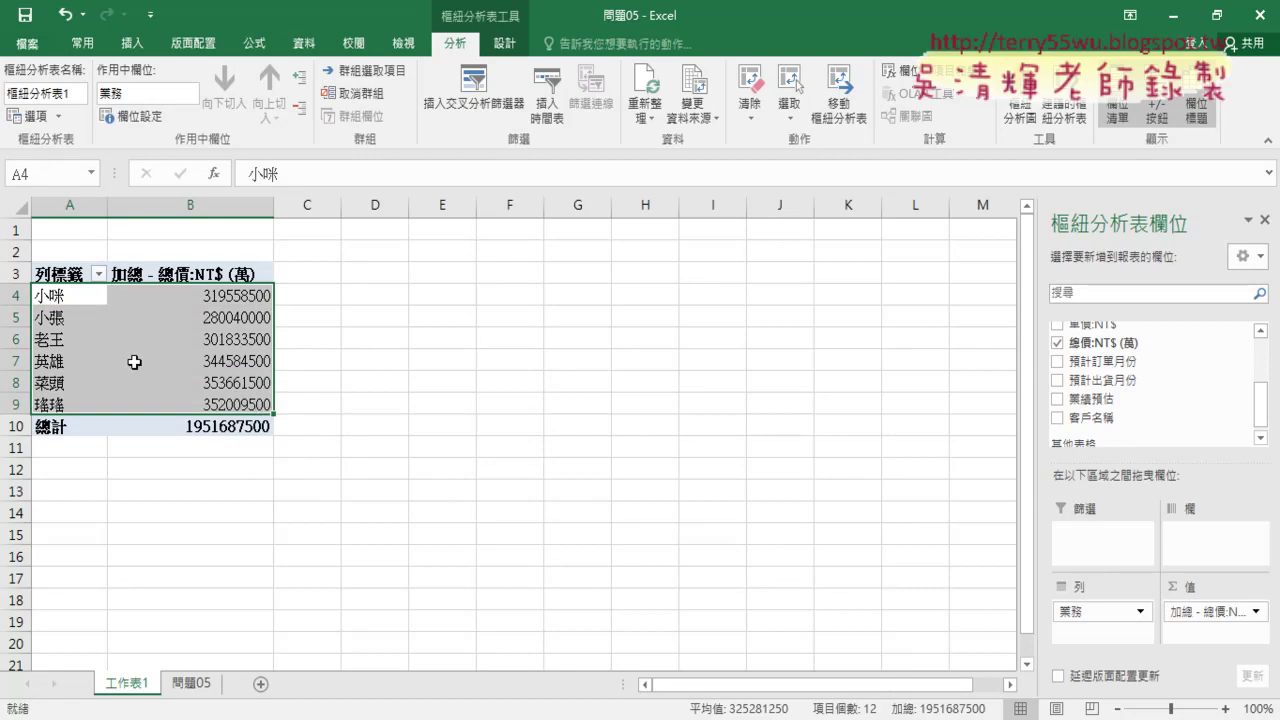
left_click(48, 296)
left_click_drag(48, 296, 66, 287)
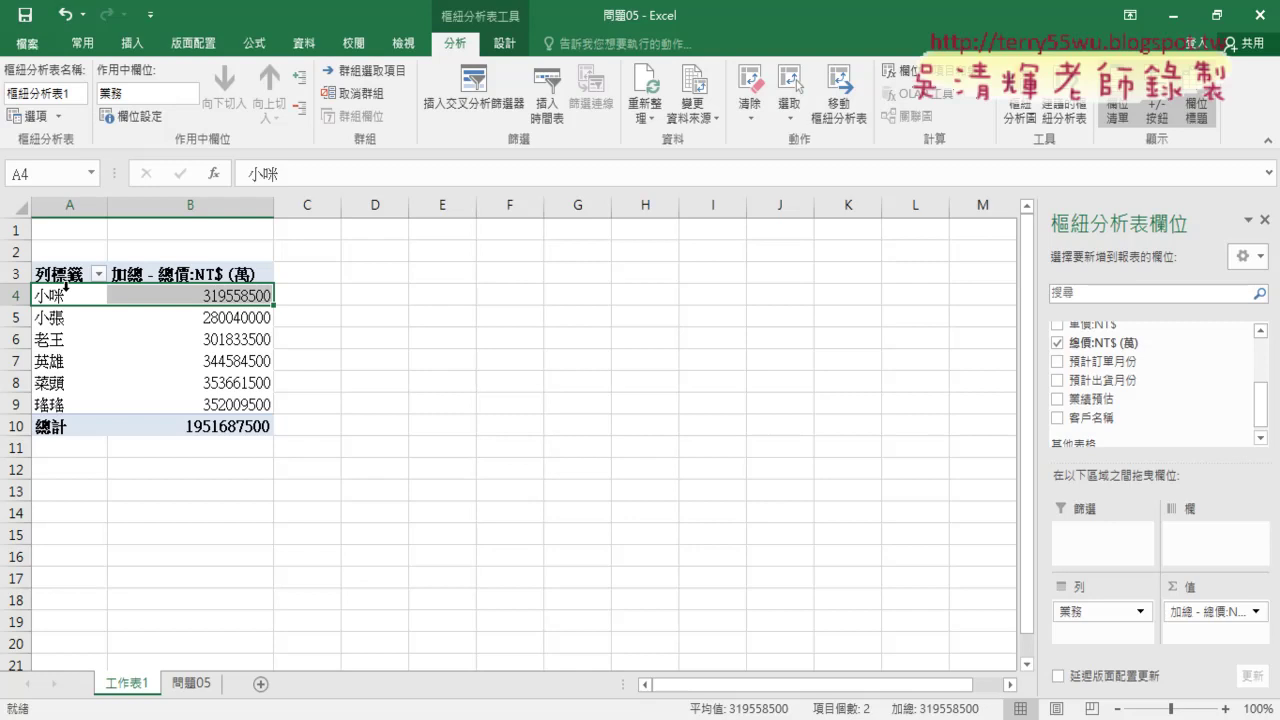
left_click_drag(258, 295, 244, 405)
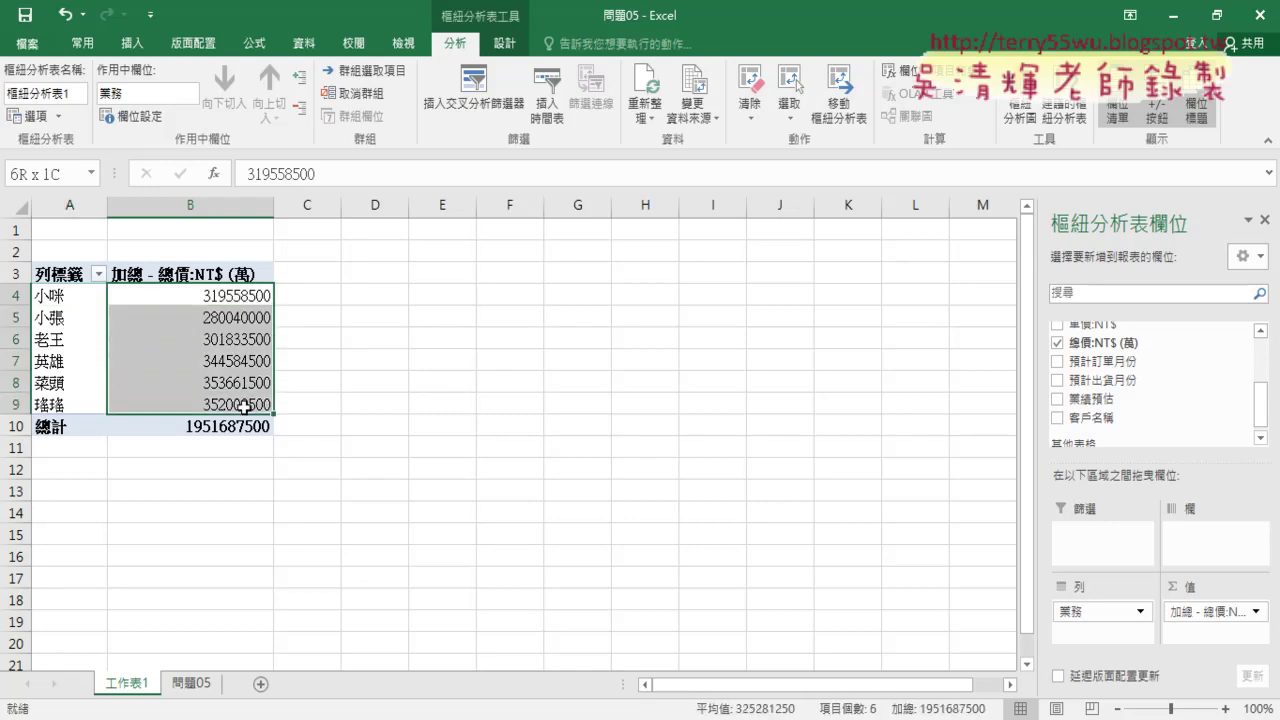
left_click_drag(244, 405, 244, 426)
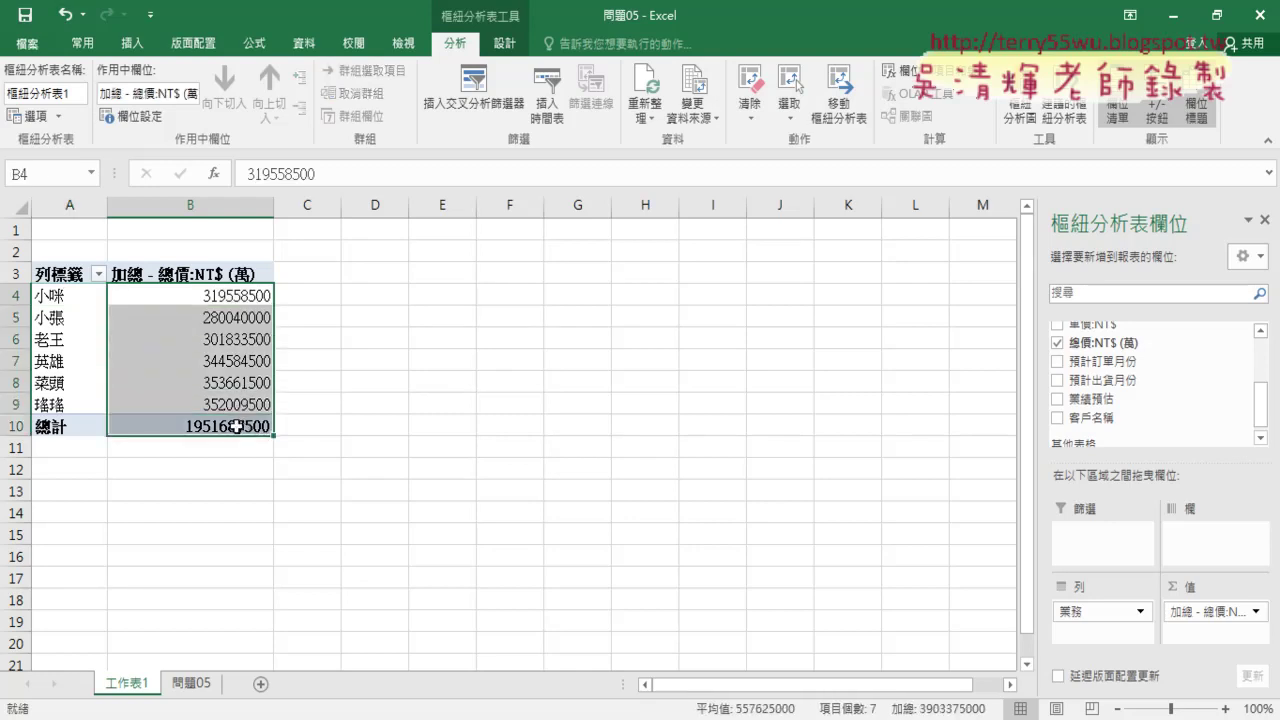
Apply comma accounting style to the totals and remove all decimal places
left_click(82, 43)
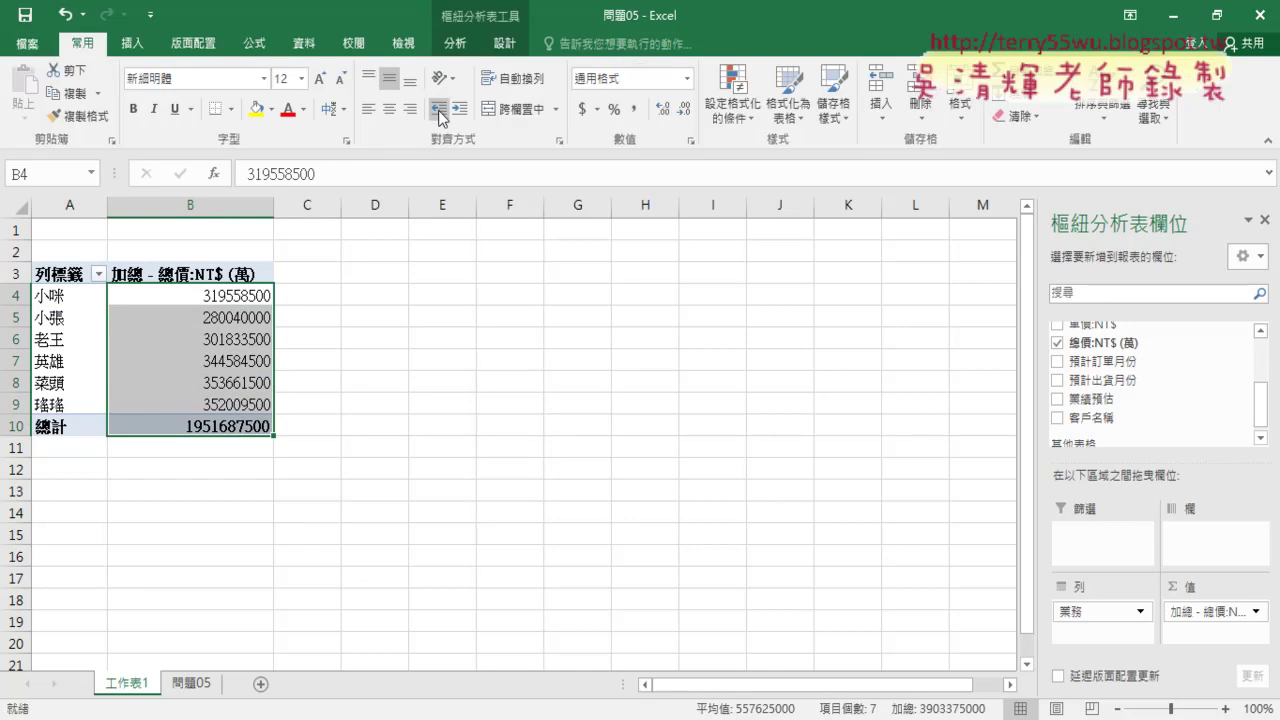
left_click(633, 109)
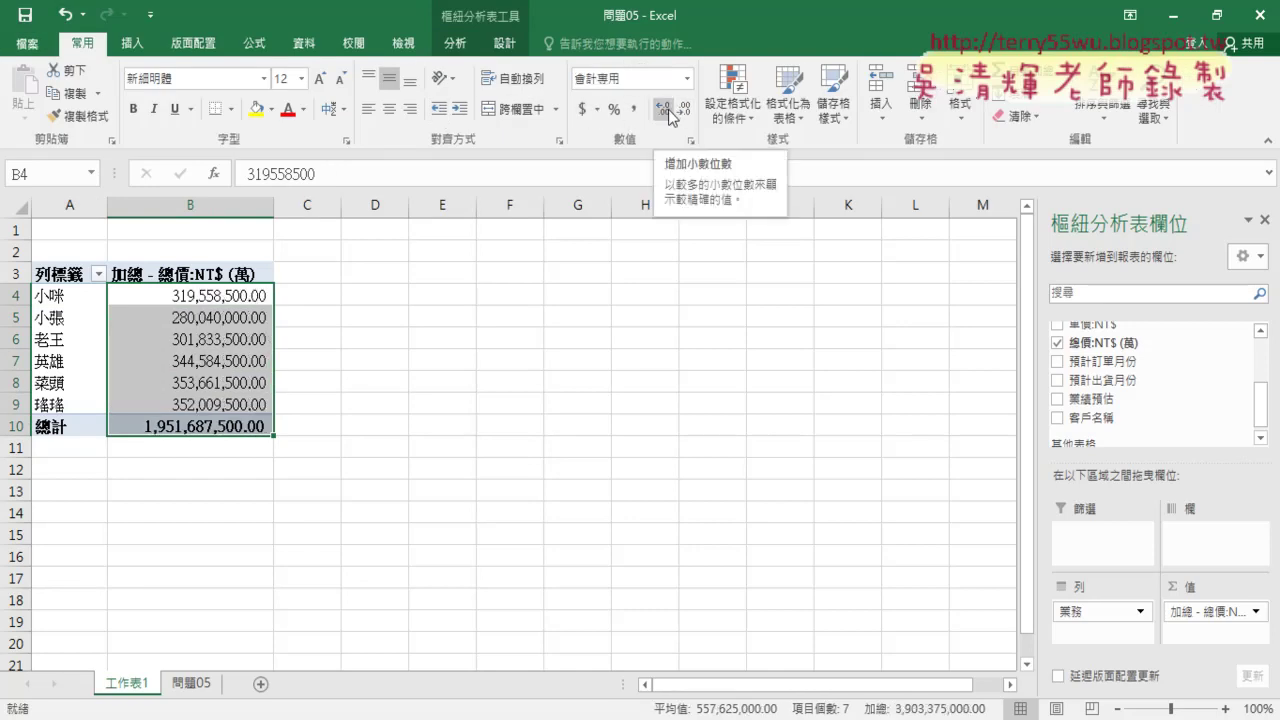
left_click(663, 110)
left_click(684, 110)
left_click(684, 110)
left_click(684, 110)
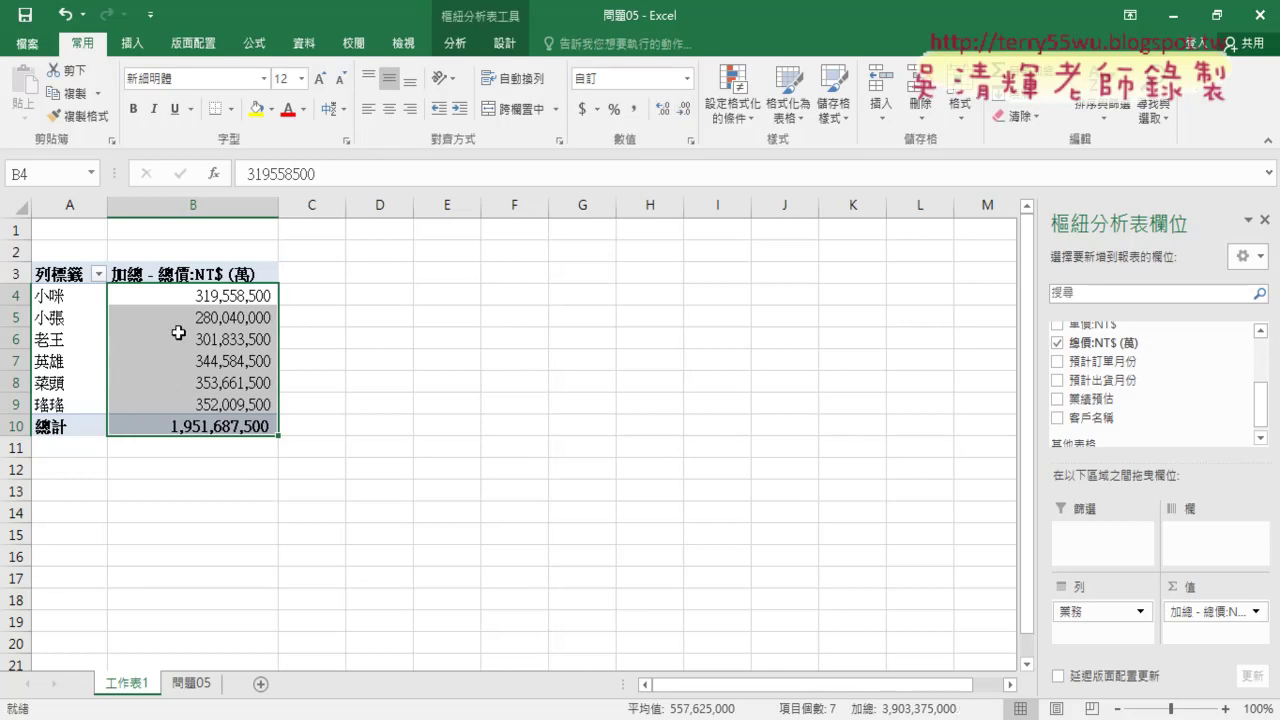
left_click(210, 273)
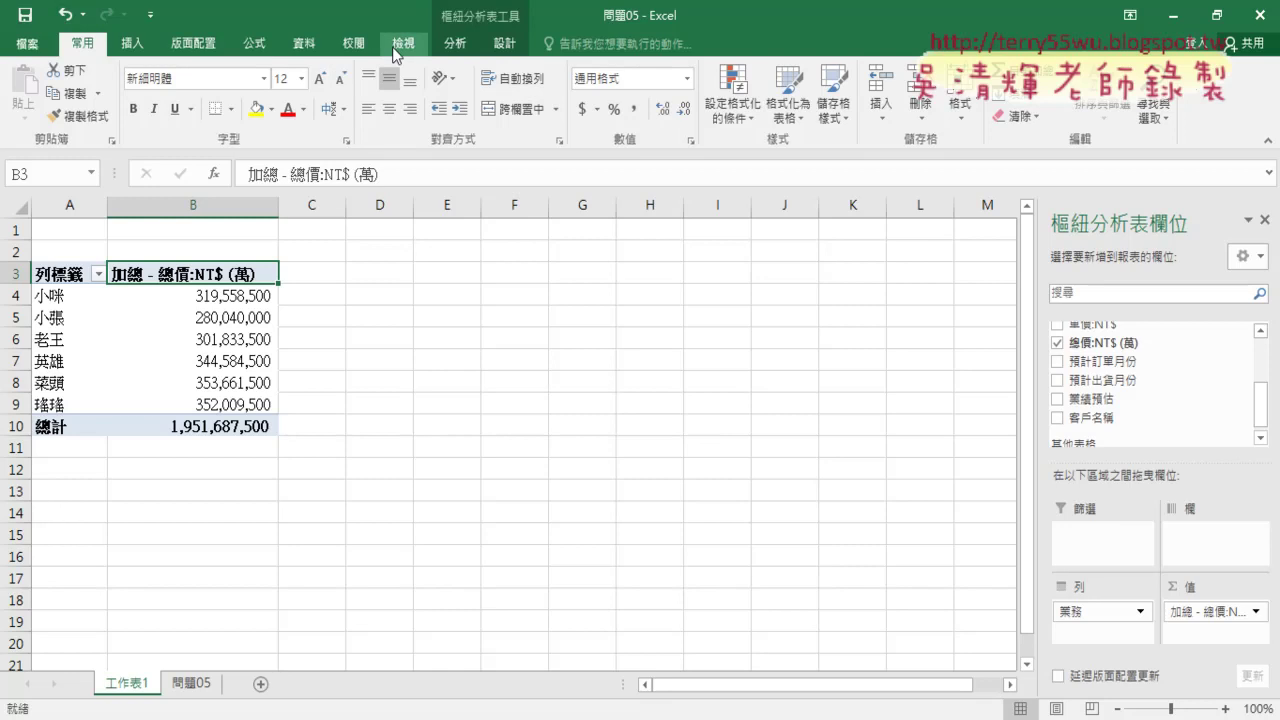
left_click(319, 46)
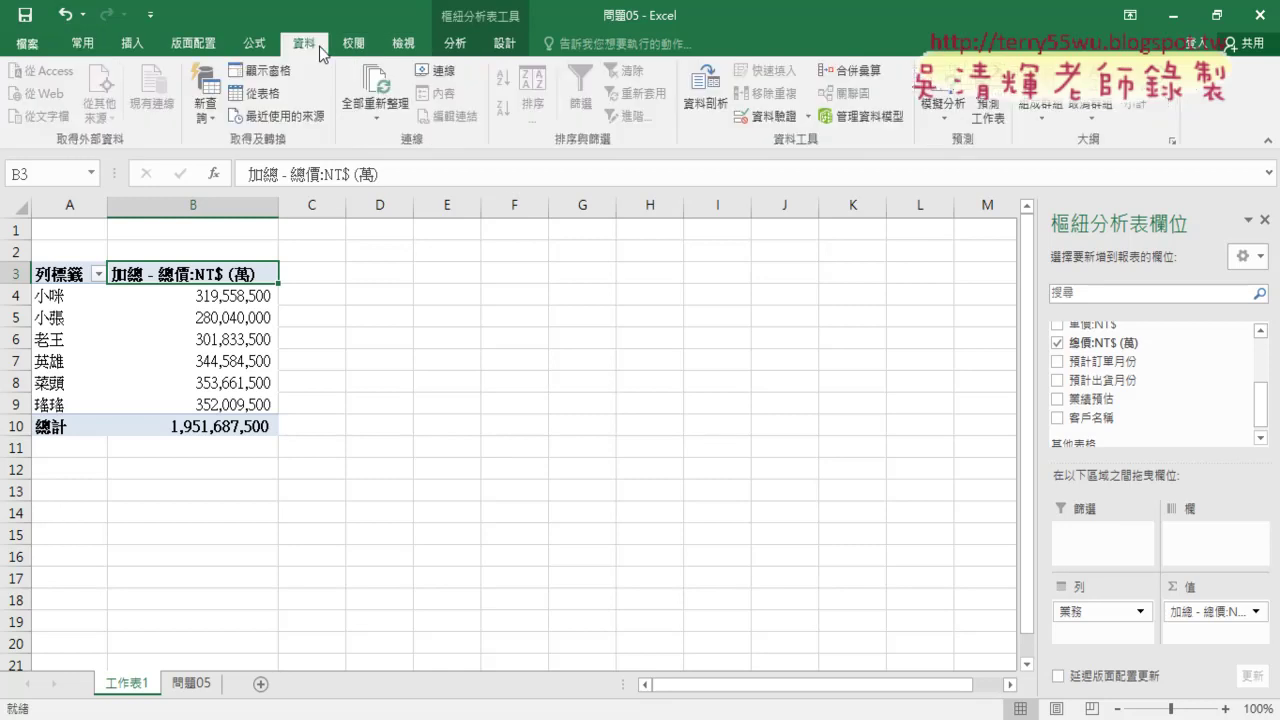
Sort salespeople by summed 總價 from largest to smallest, putting 菜頭 on top
left_click(255, 293)
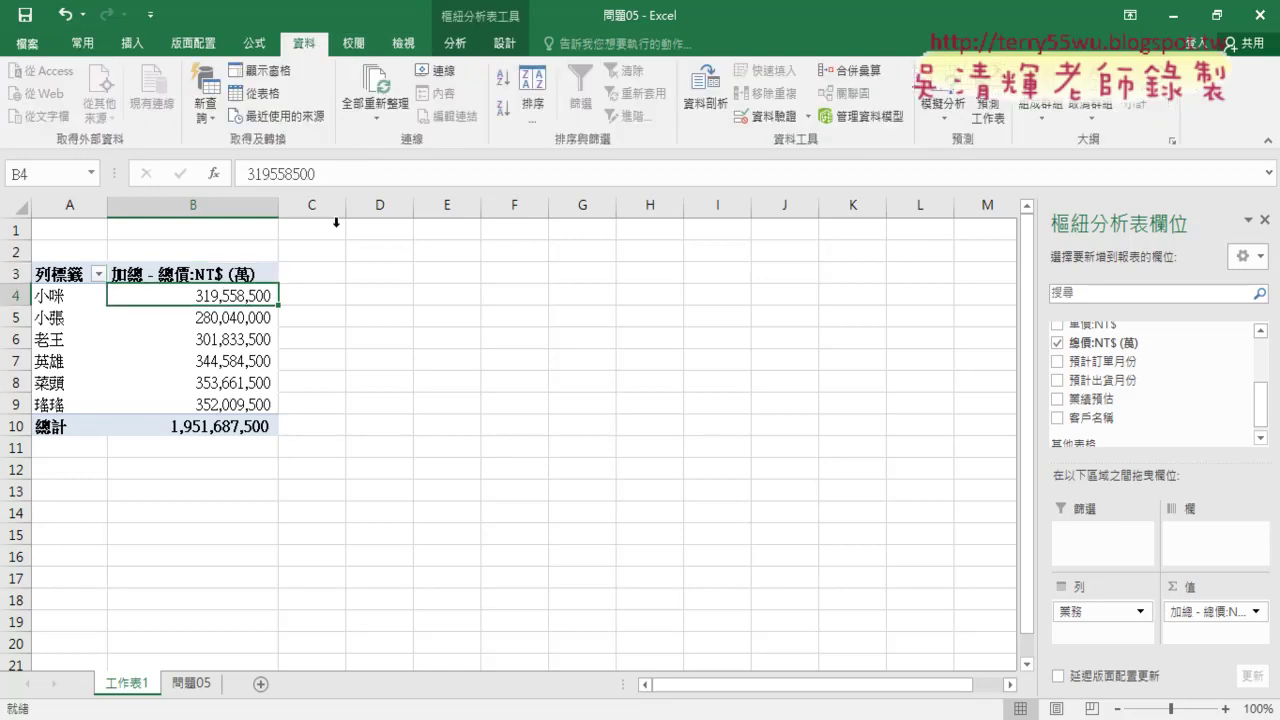
left_click(499, 110)
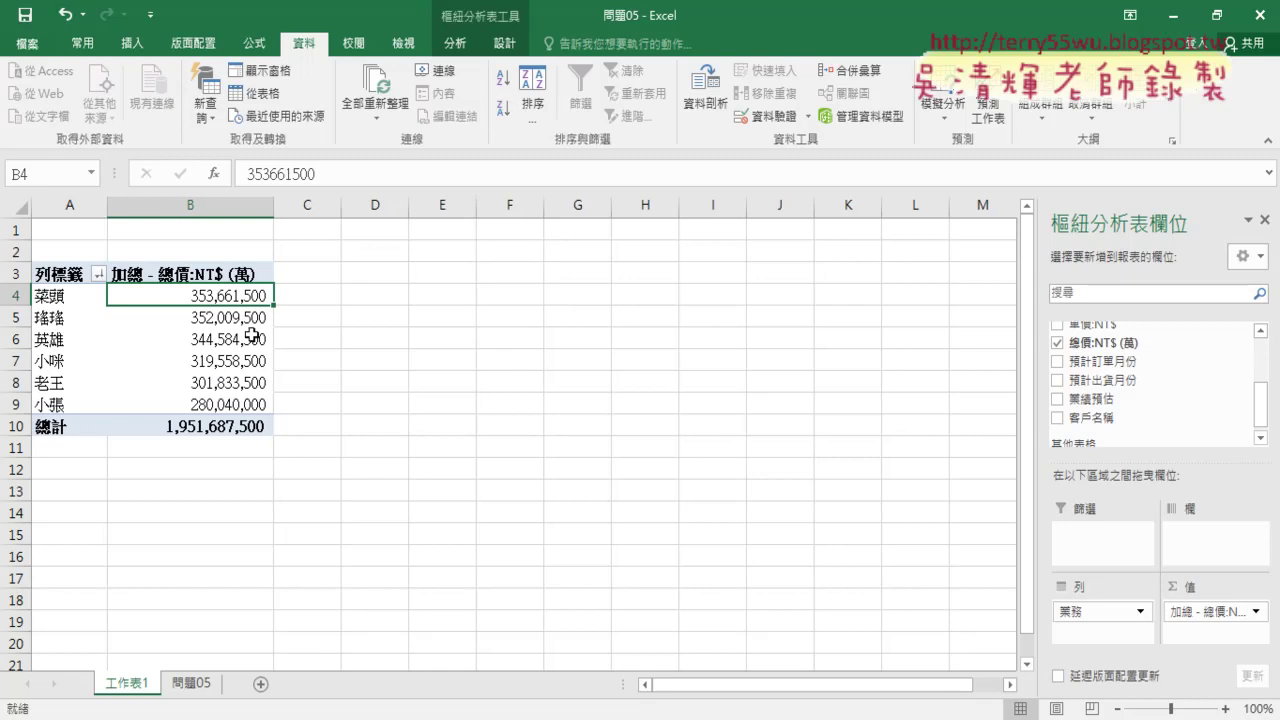
left_click(63, 296)
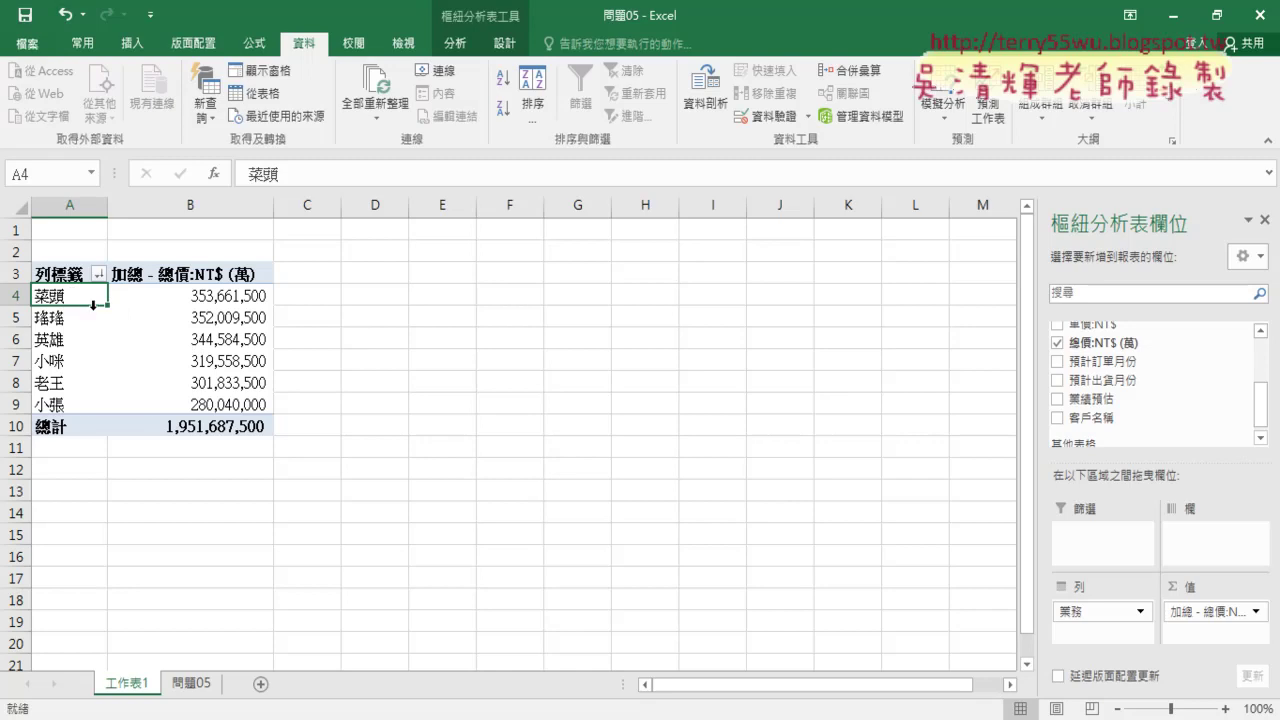
Drill down on the 菜頭 total to list its detail records on a new sheet
double_click(65, 295)
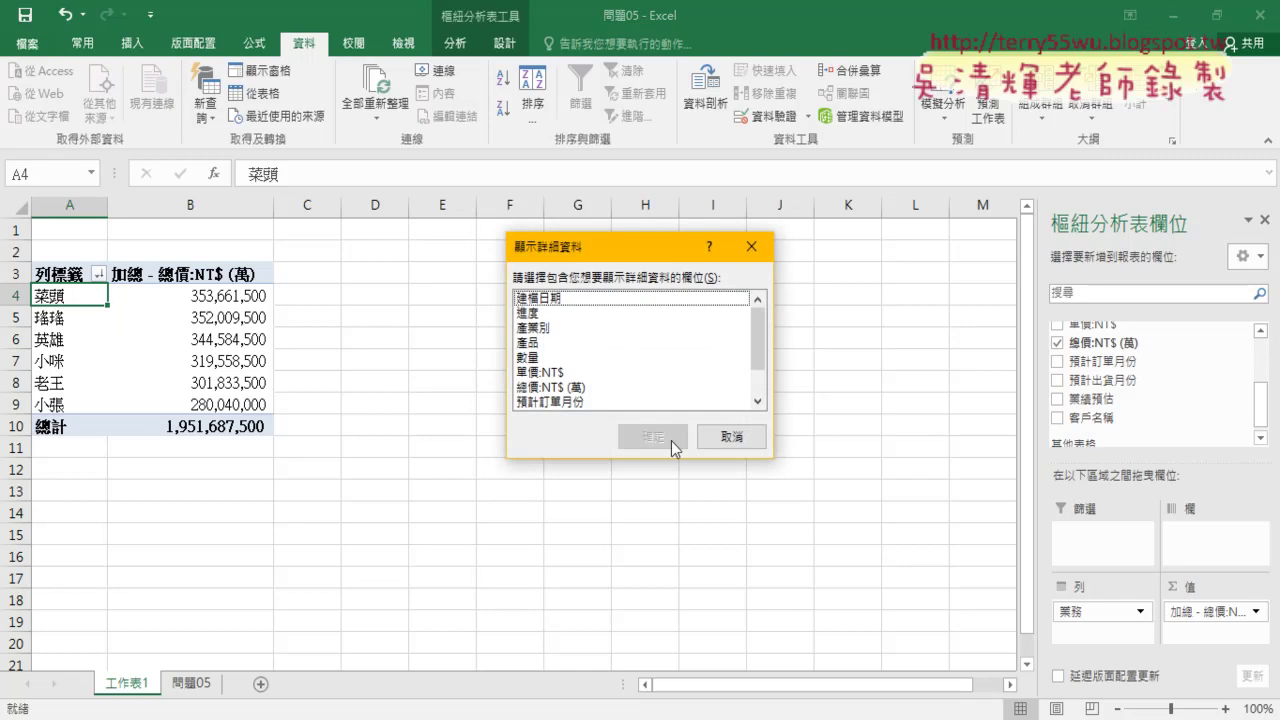
left_click(724, 440)
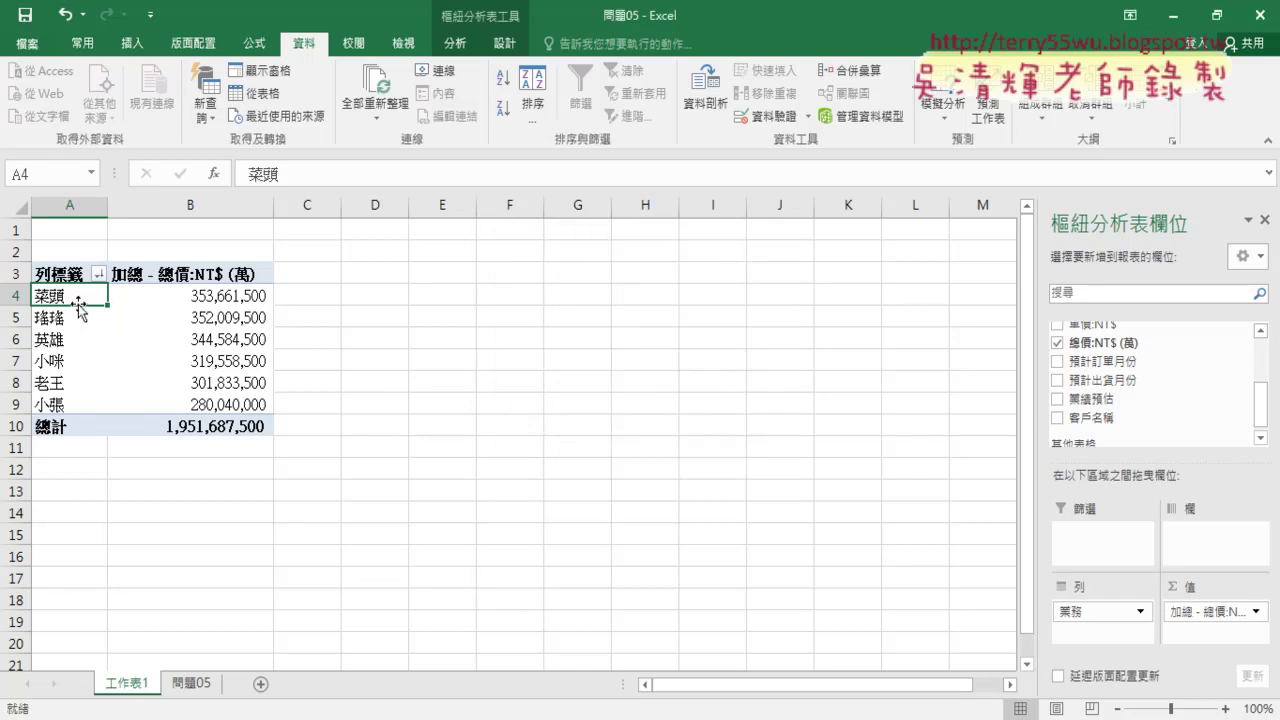
left_click(191, 292)
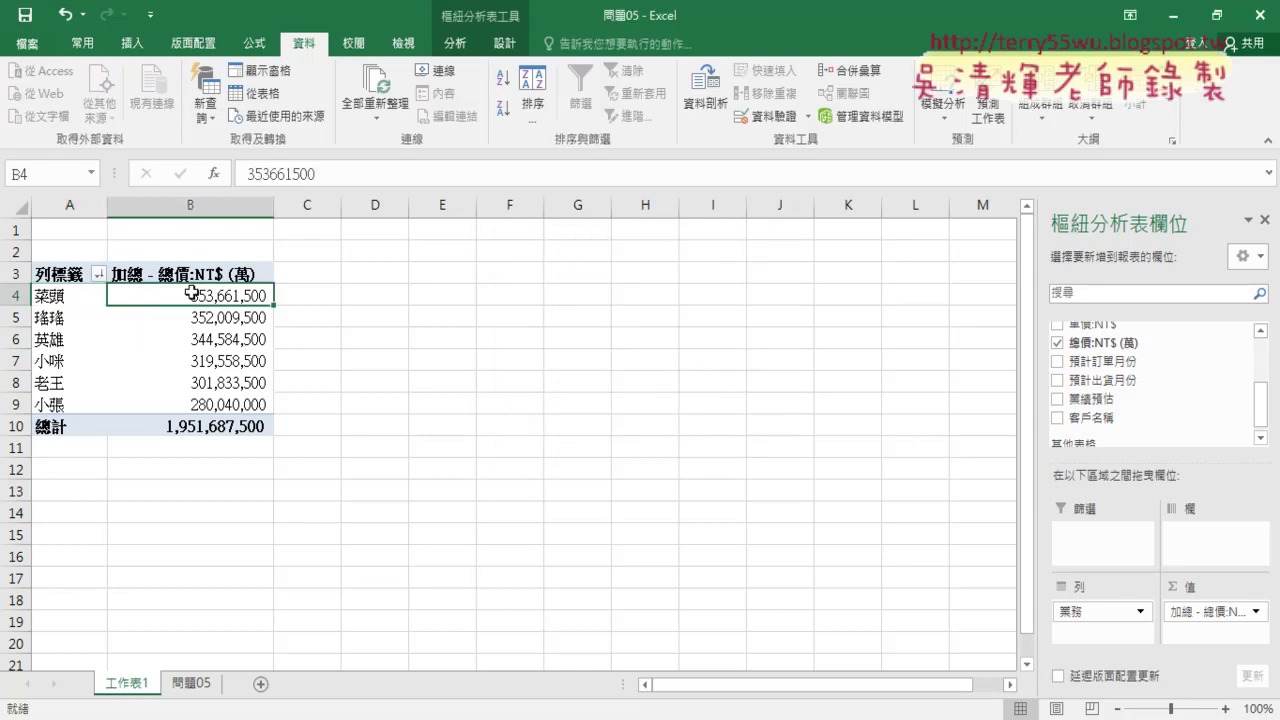
double_click(219, 295)
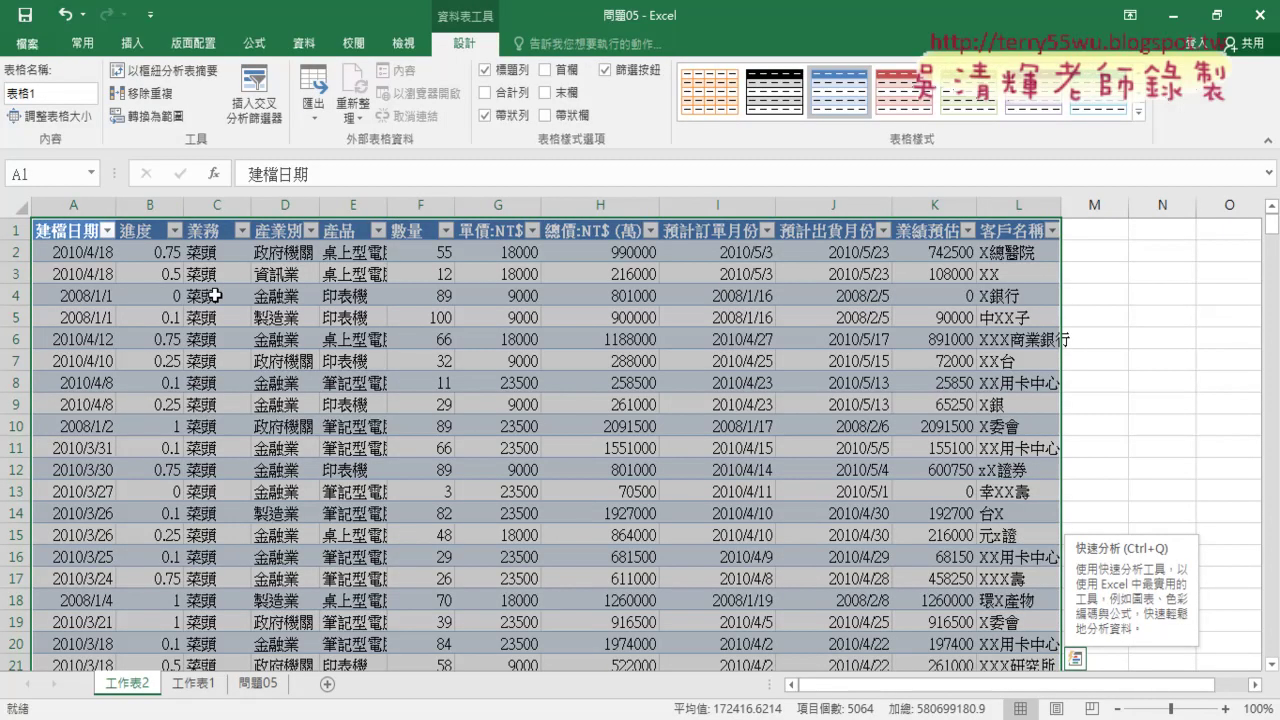
left_click(215, 207)
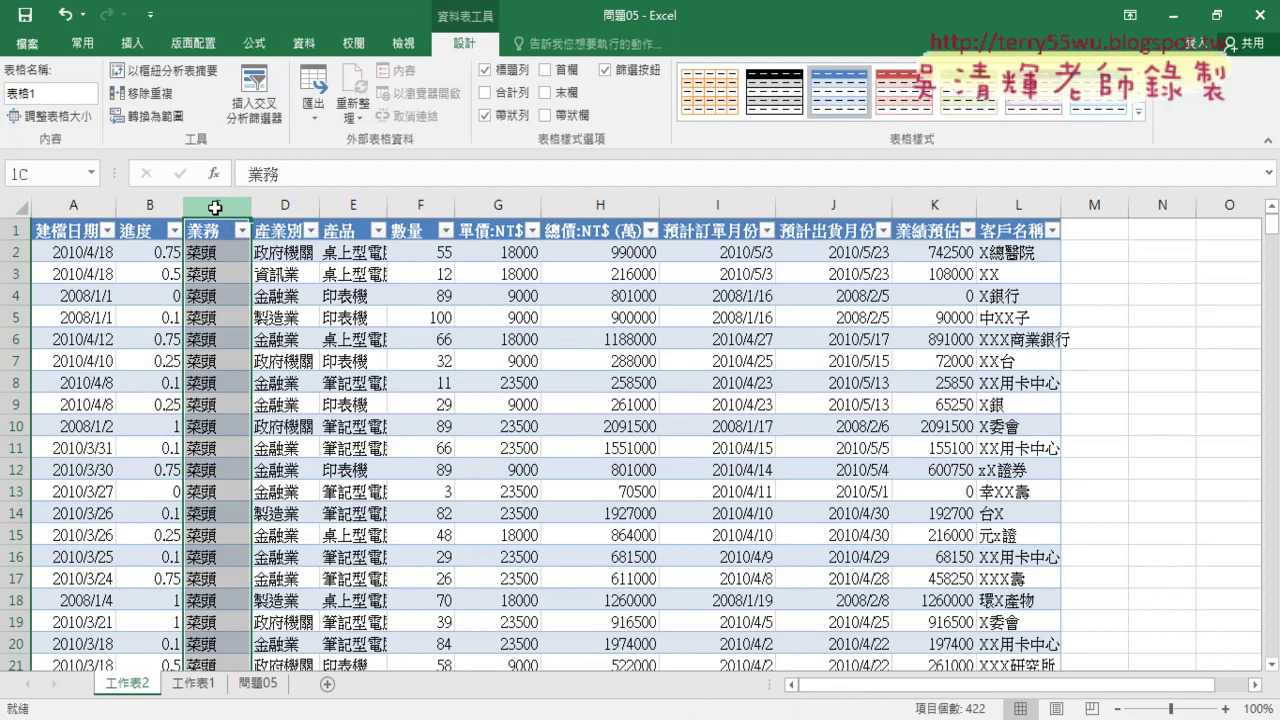
left_click(215, 203)
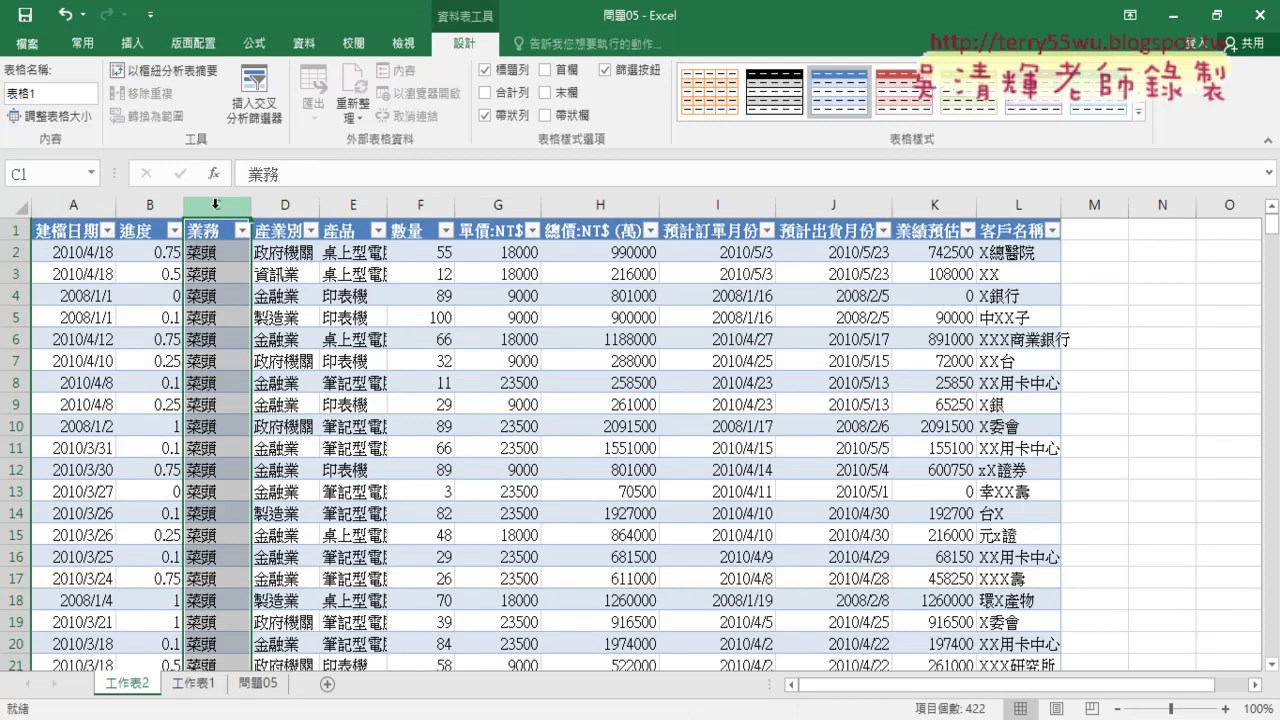
left_click(203, 687)
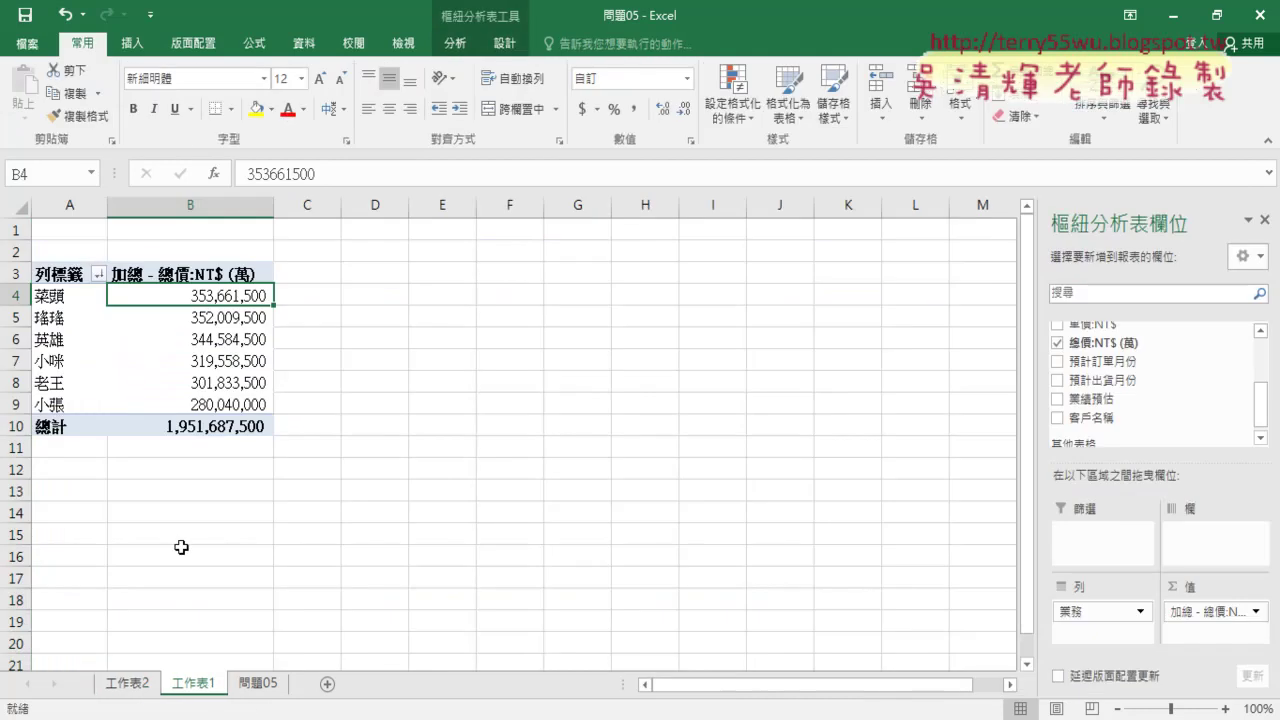
Drill down on the 瑤瑤 and 英雄 totals to create their detail sheets
double_click(200, 316)
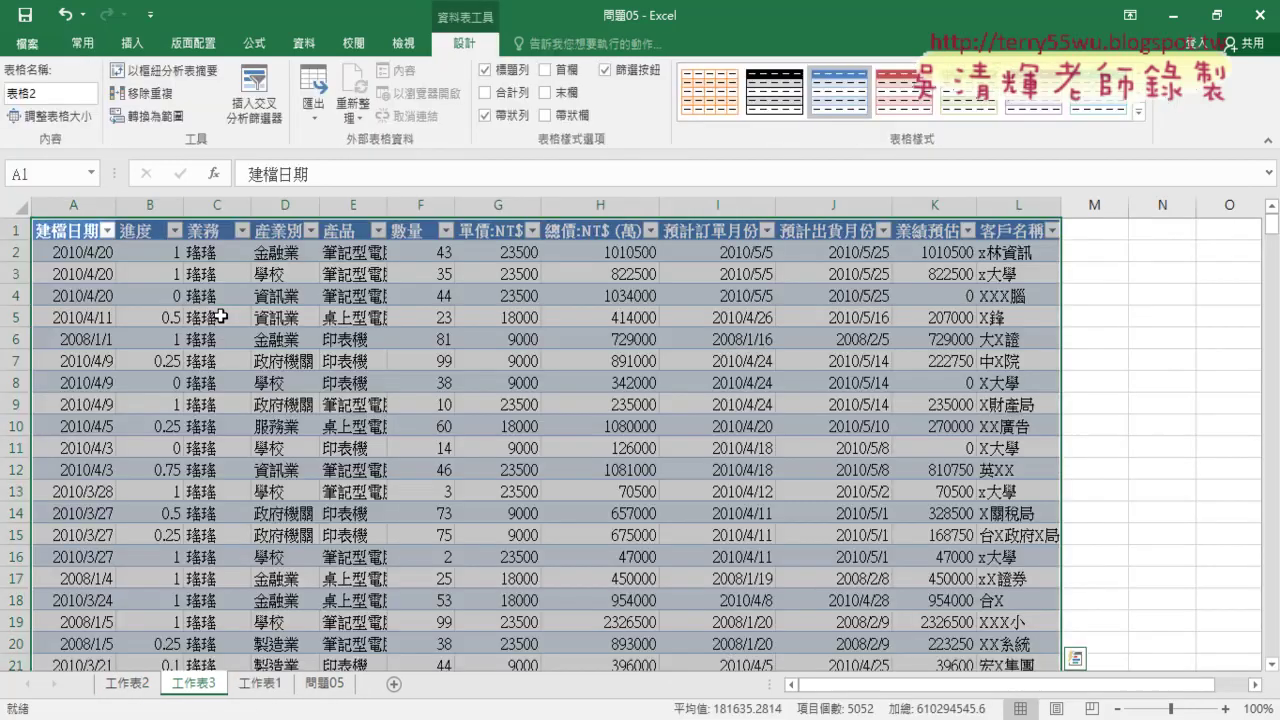
left_click(216, 205)
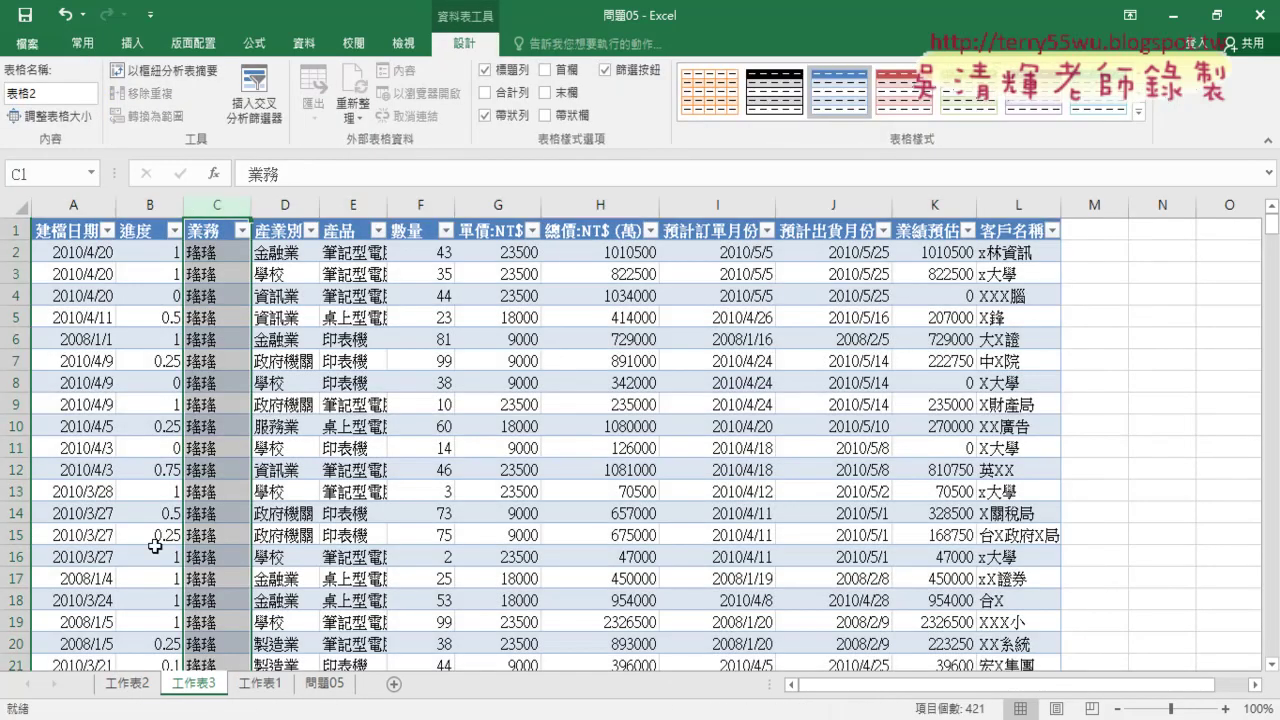
left_click(260, 684)
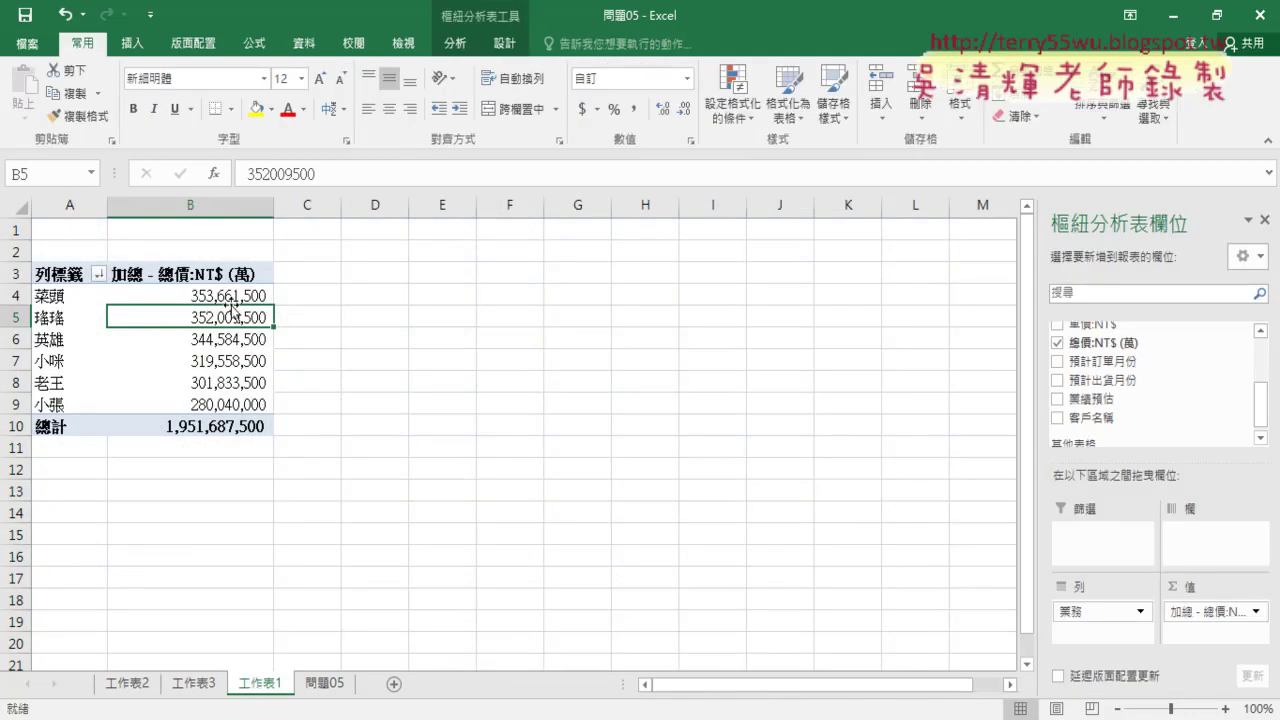
left_click(215, 340)
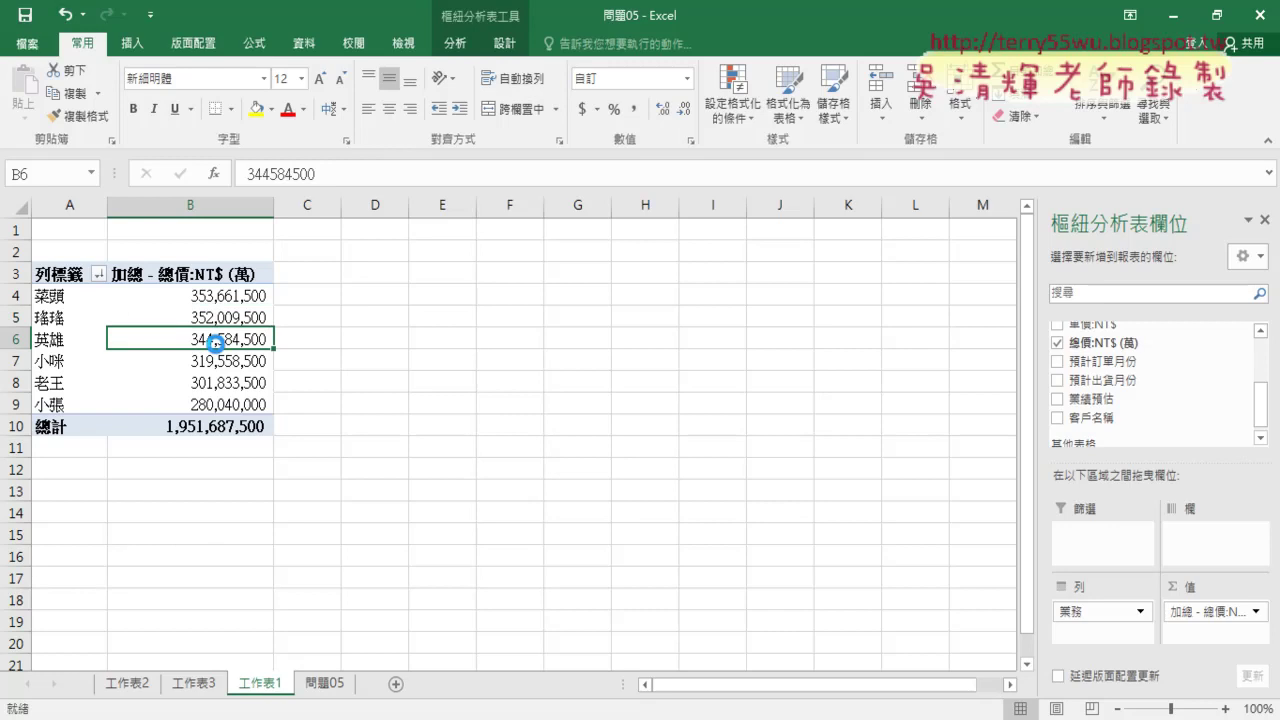
double_click(215, 340)
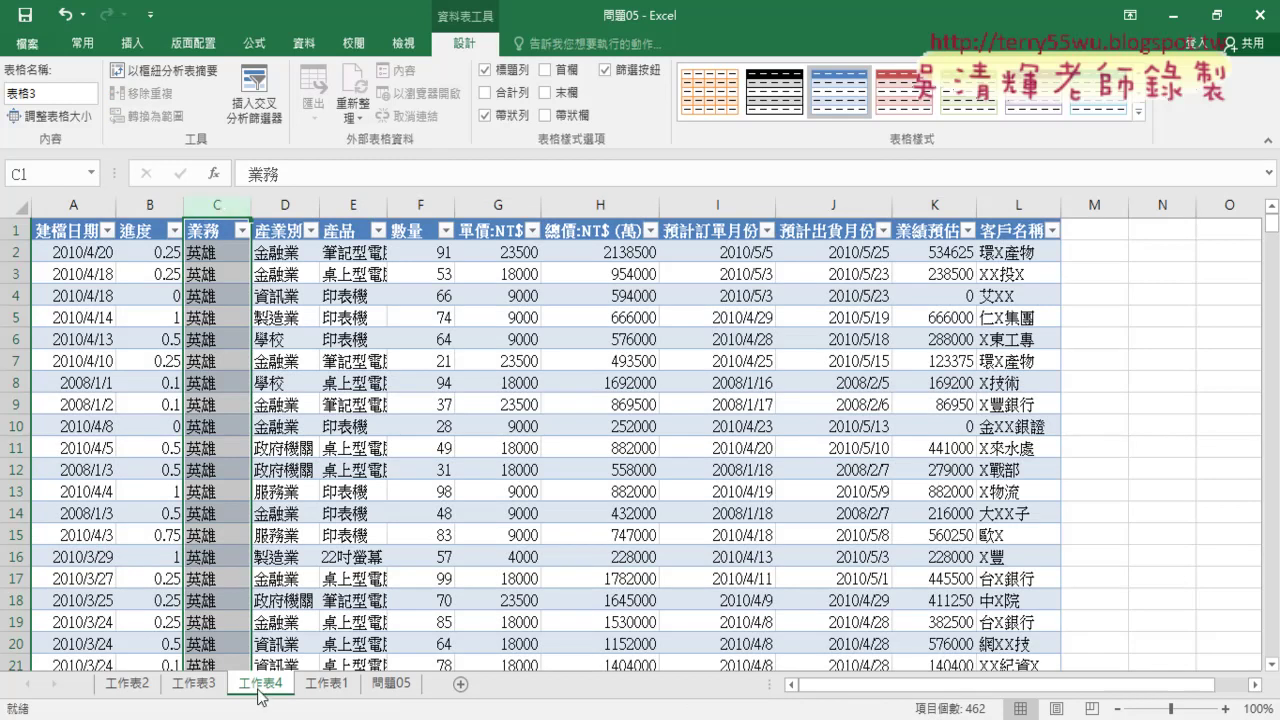
left_click(326, 684)
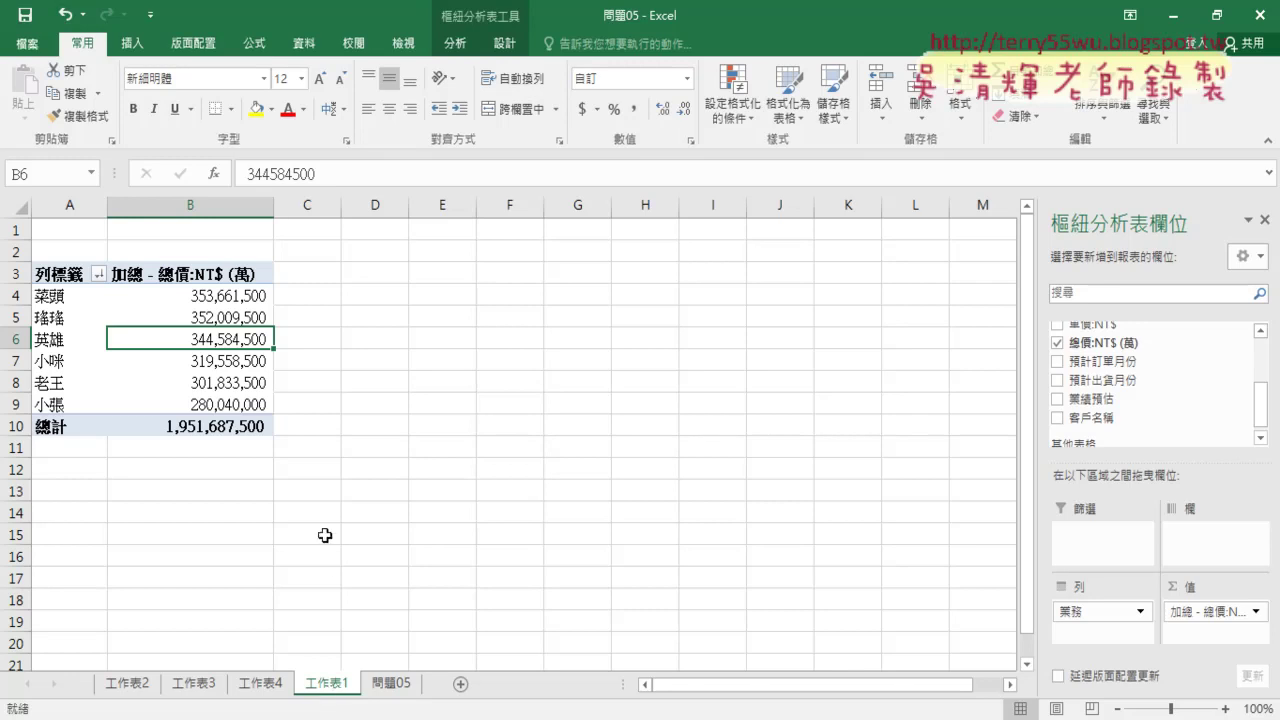
Review the pivot rows and 工作表4, then switch to the 問題05(樞紐分析表)OK workbook
left_click(226, 296)
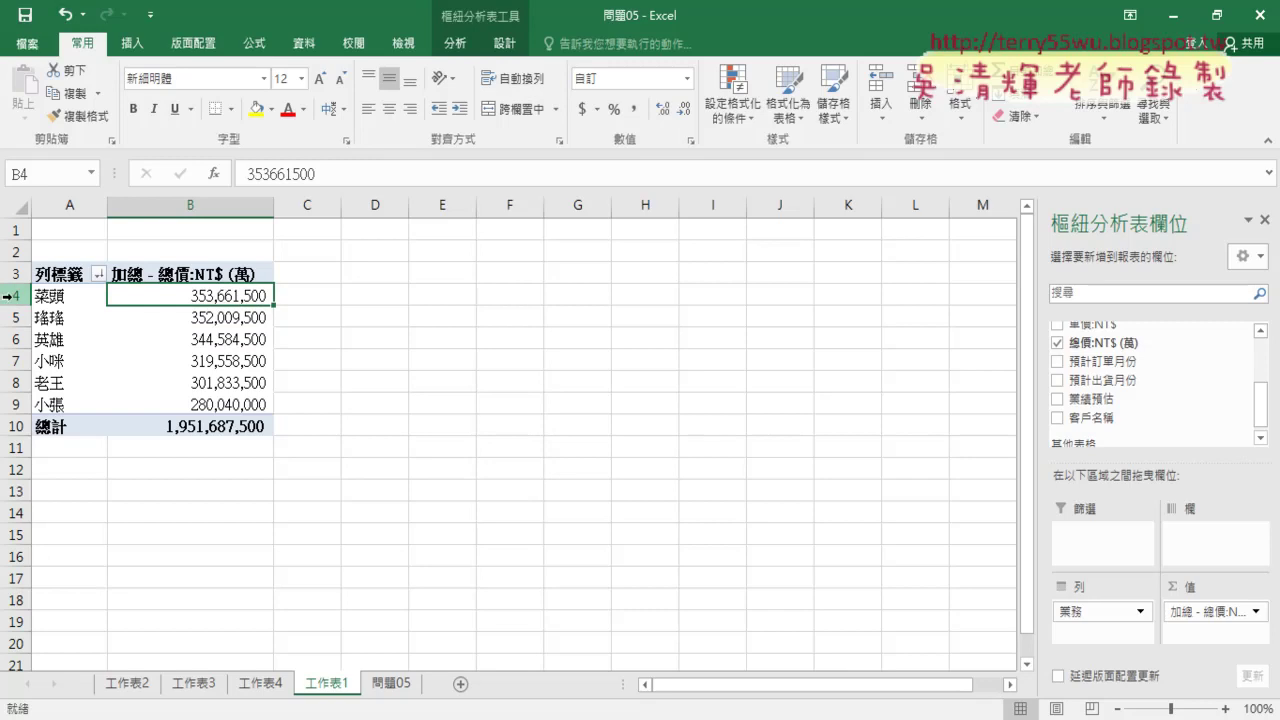
left_click(8, 296)
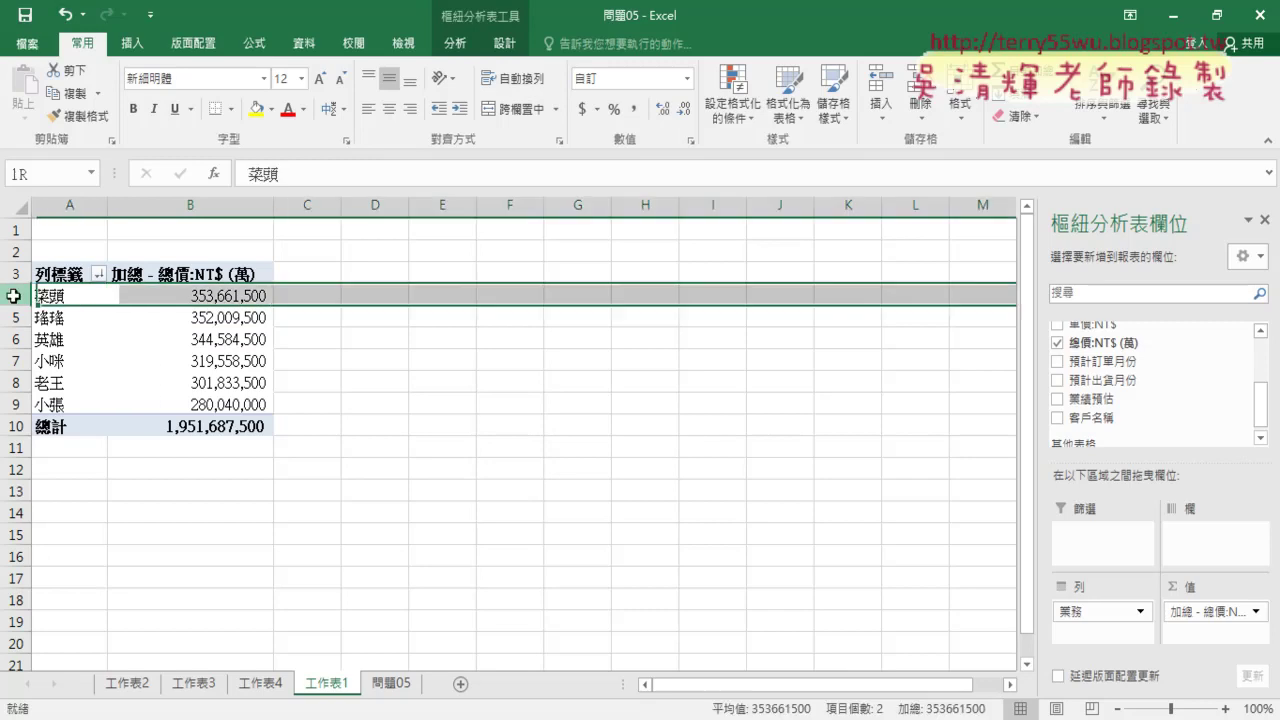
left_click(13, 405)
left_click(237, 296)
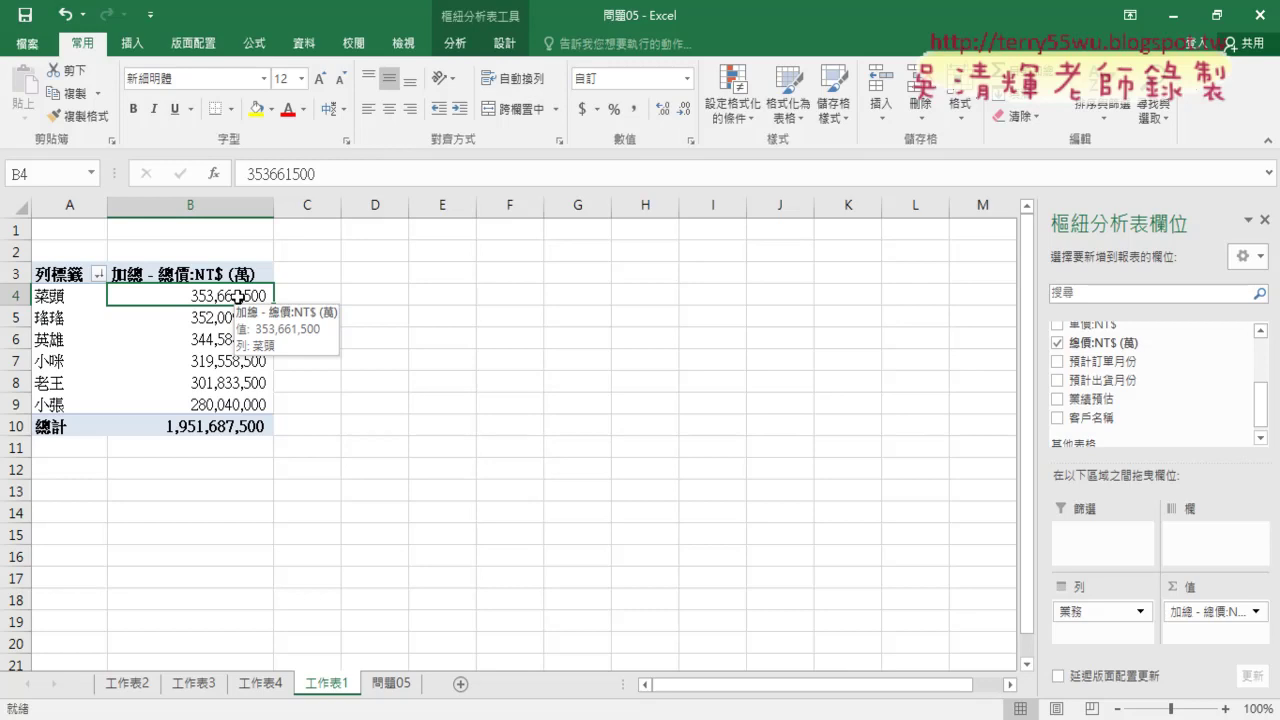
left_click(263, 684)
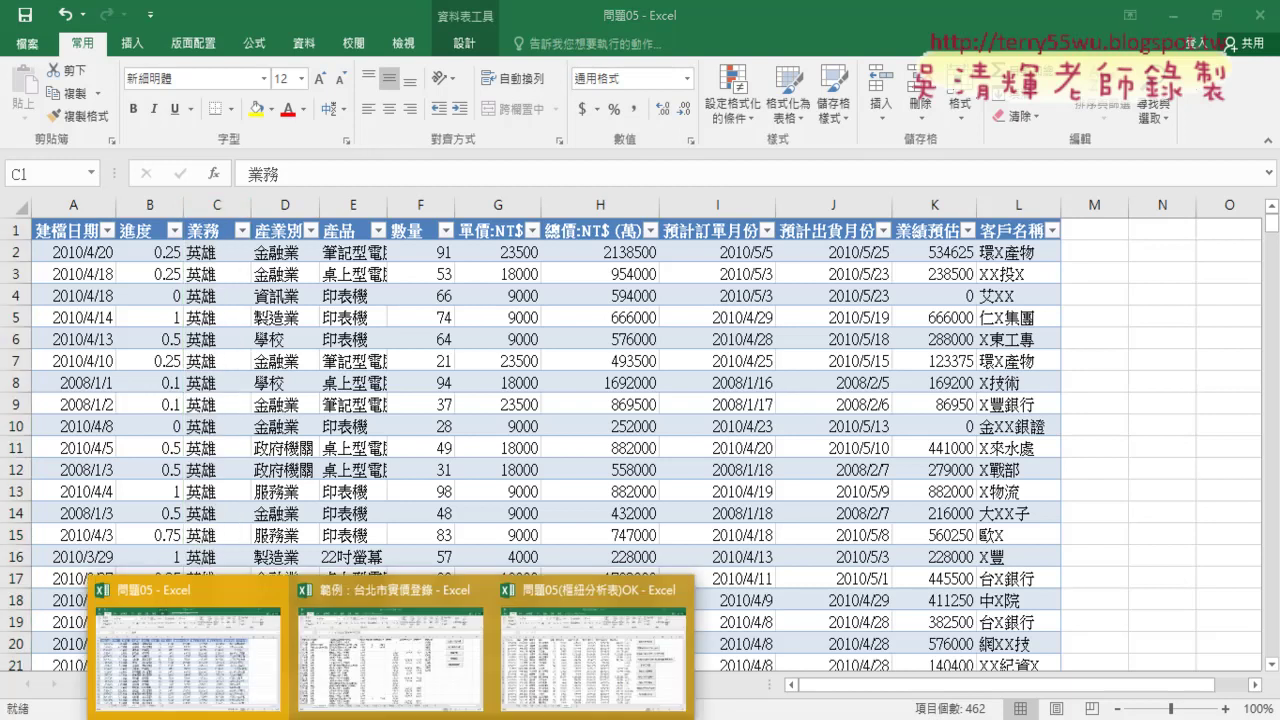
left_click(620, 665)
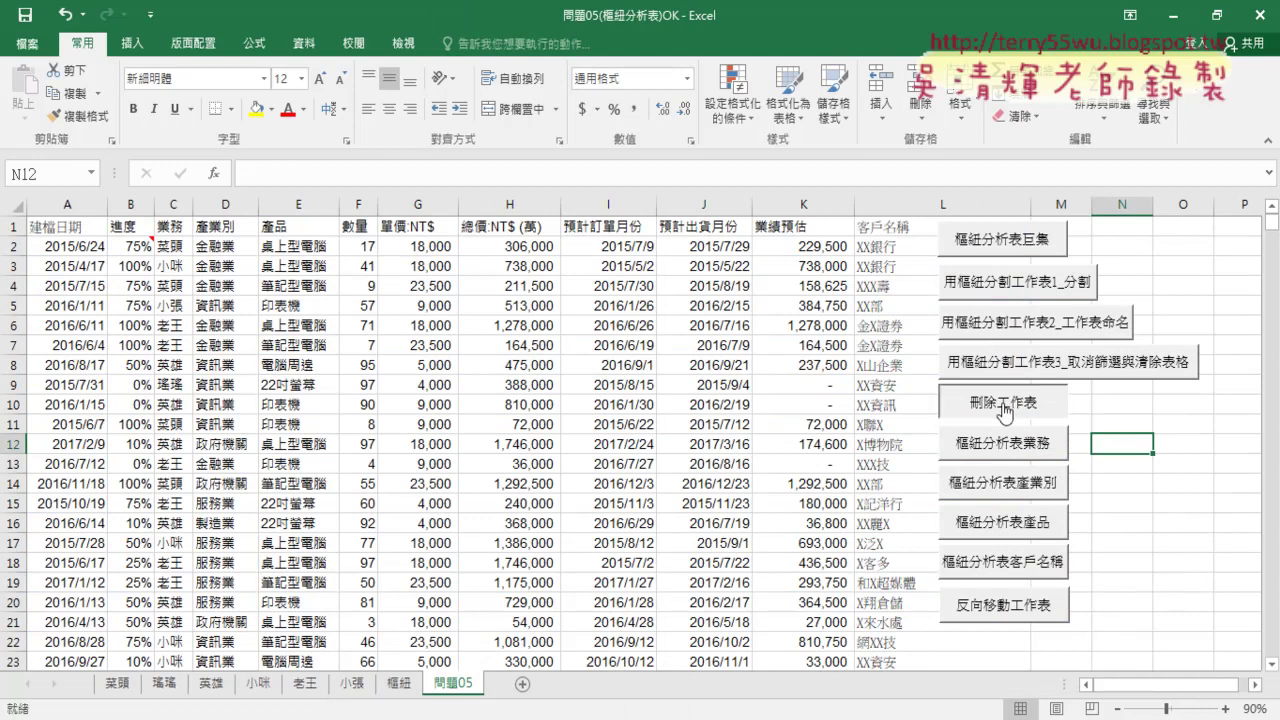
Run the 刪除工作表 and 樞紐分析表巨集 macros, then compare the 樞紐 and 問題05 sheets
left_click(1003, 403)
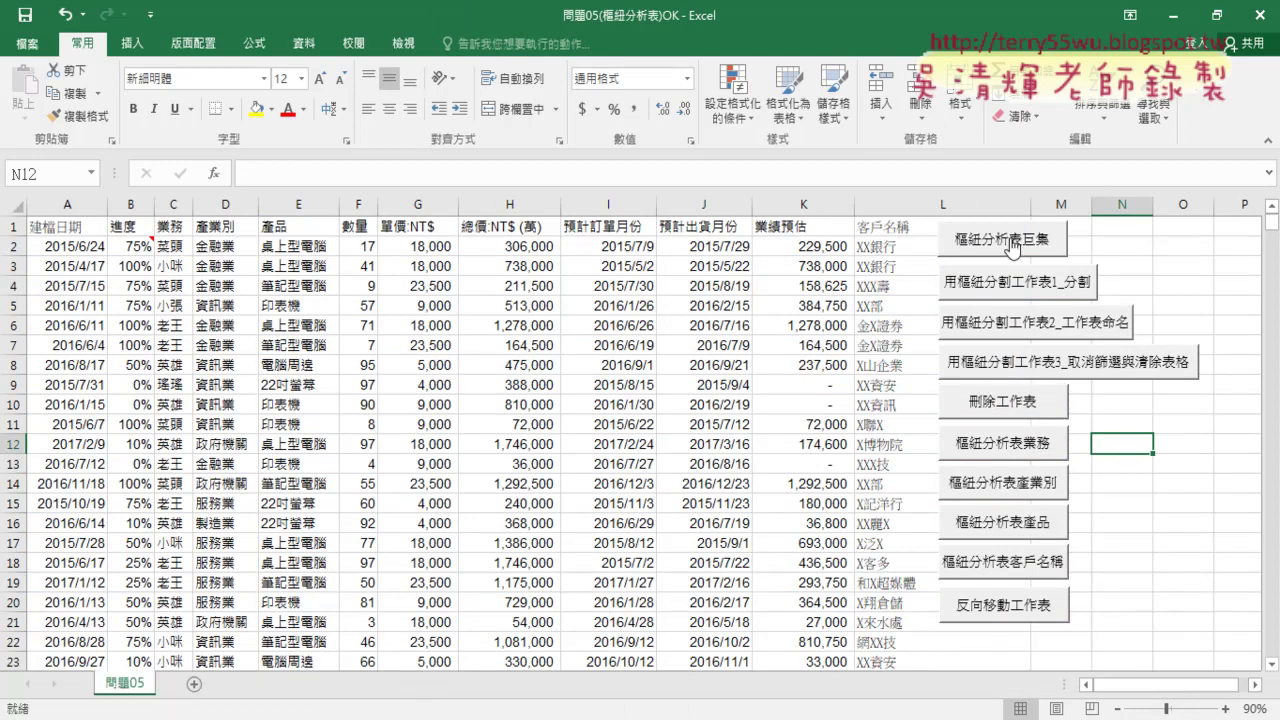
left_click(1012, 243)
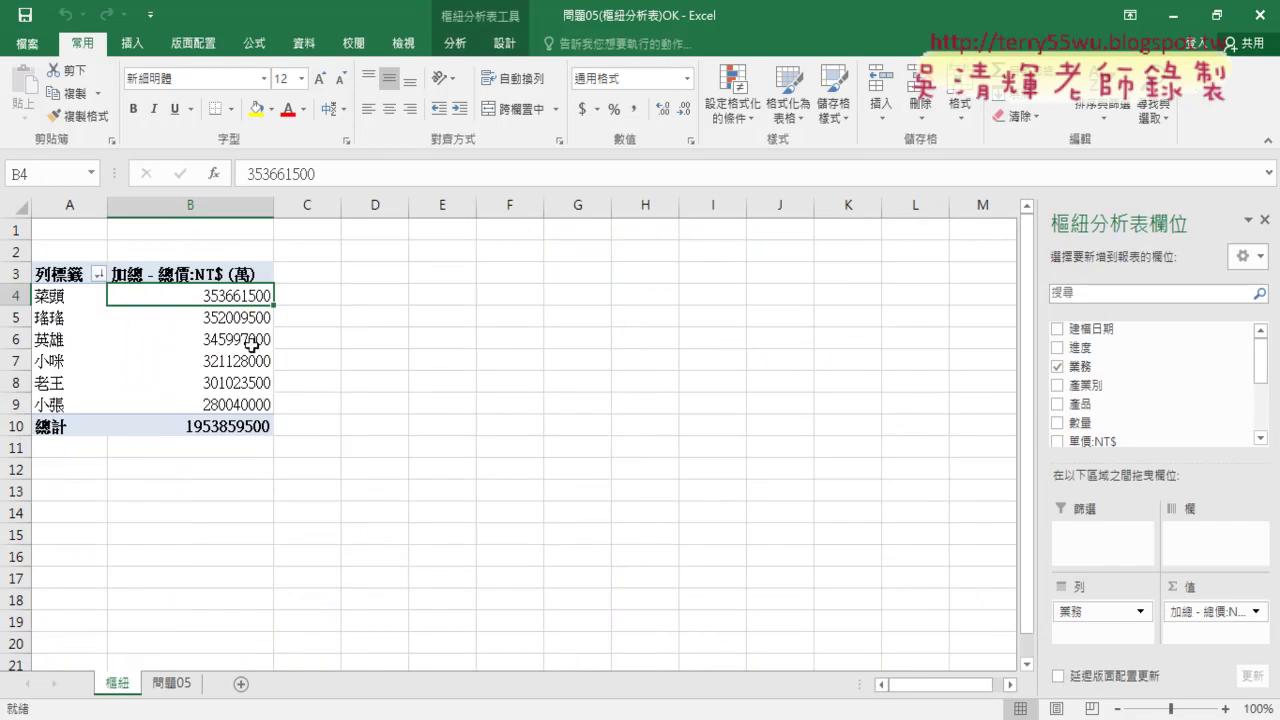
left_click(175, 684)
left_click(118, 683)
left_click(160, 686)
left_click(118, 688)
left_click(172, 686)
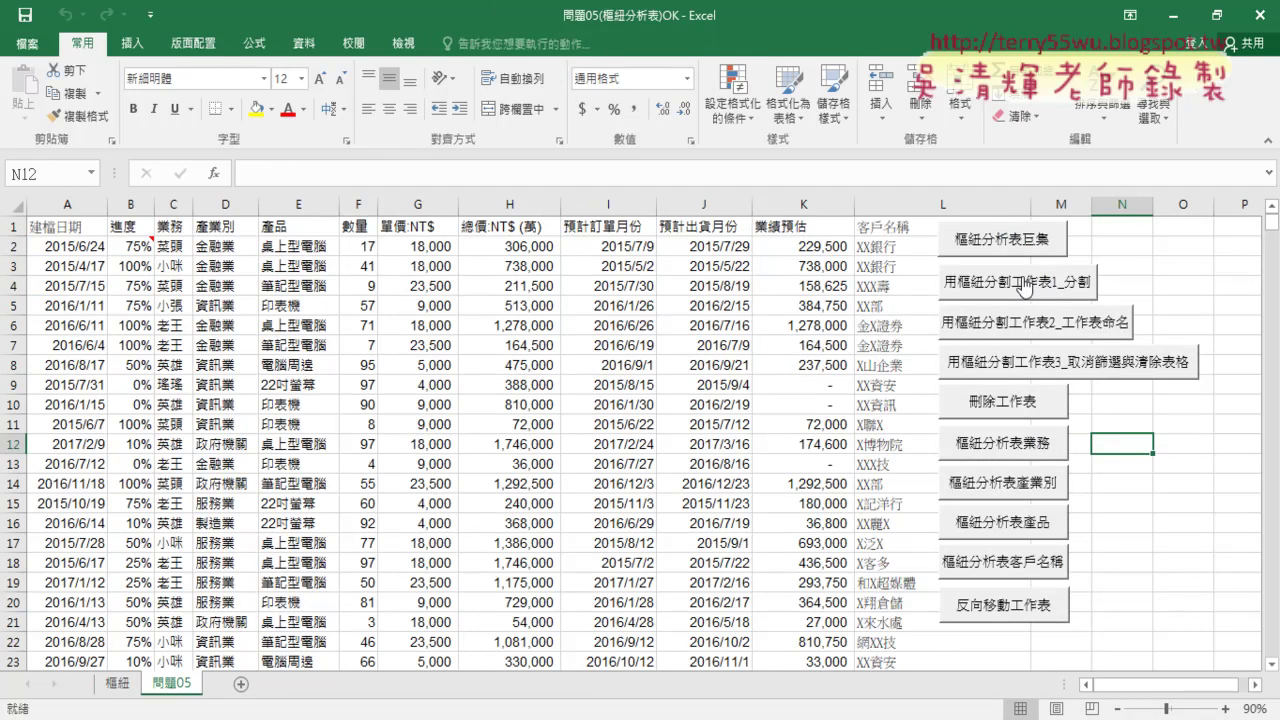
Test the 用樞紐分割工作表1_分割 macro, then delete the sheets and rebuild the 樞紐 pivot
left_click(1025, 286)
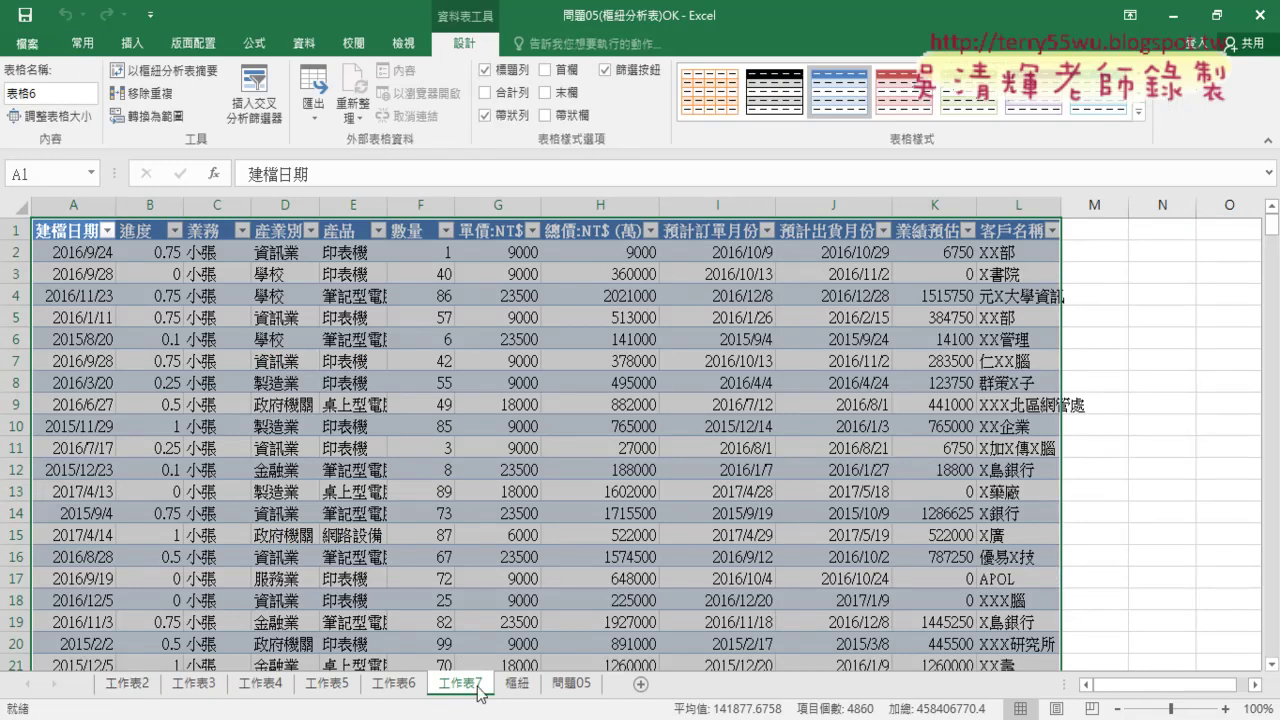
left_click(572, 688)
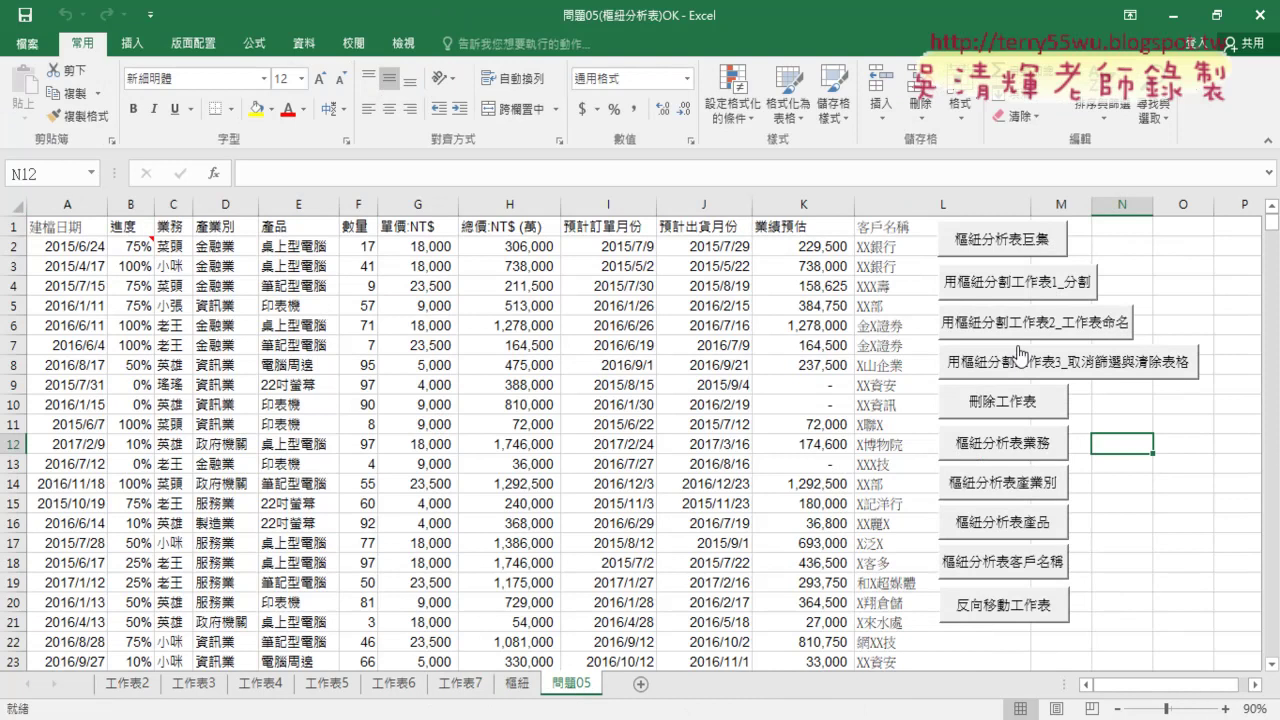
left_click(1020, 401)
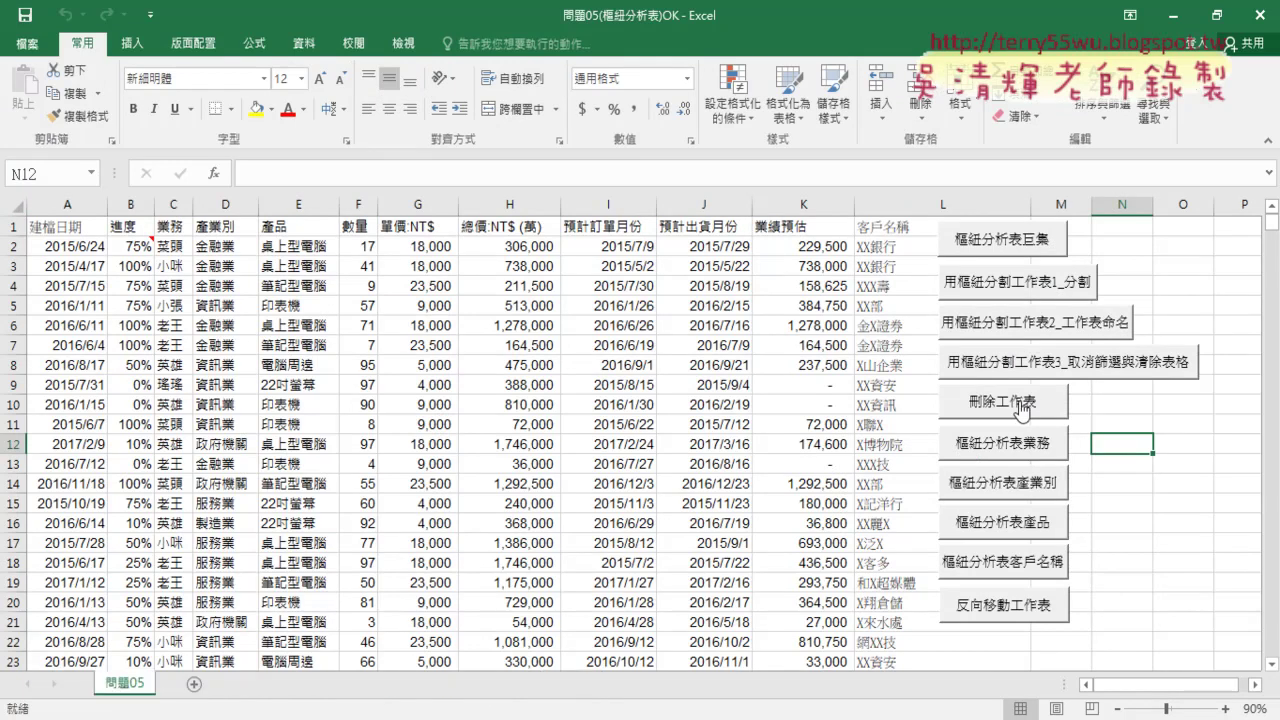
left_click(1002, 238)
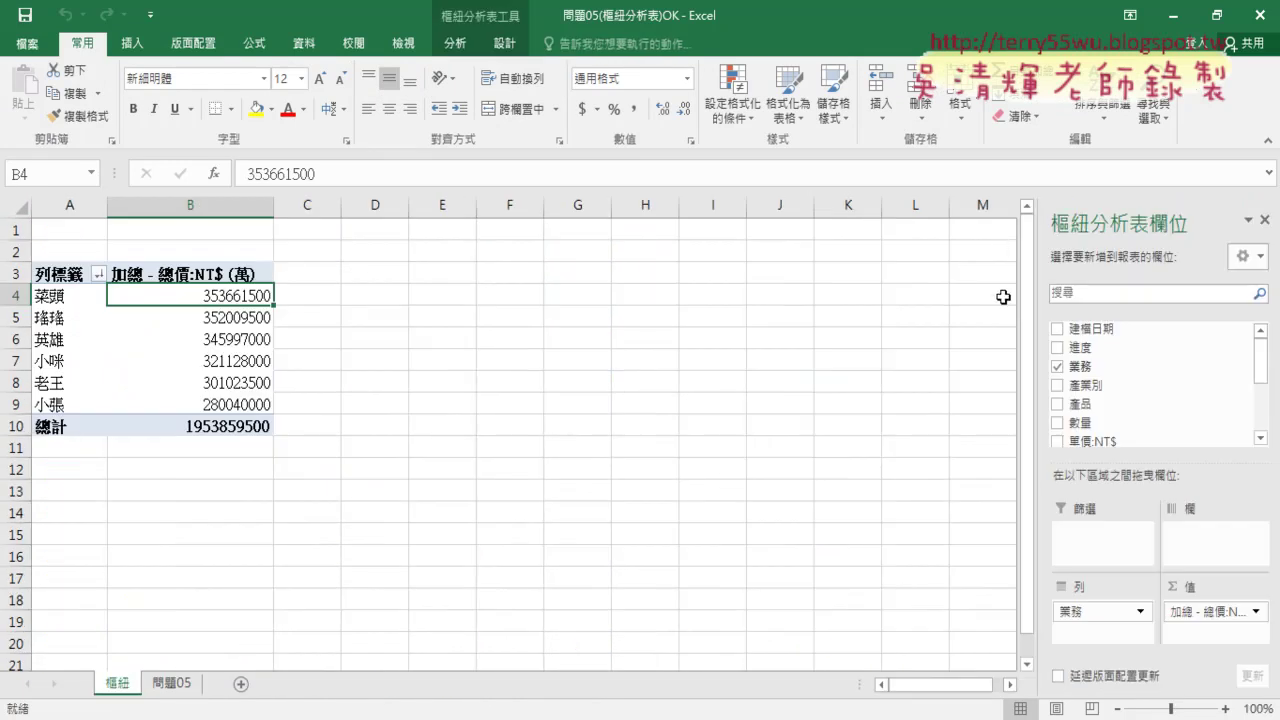
left_click(182, 686)
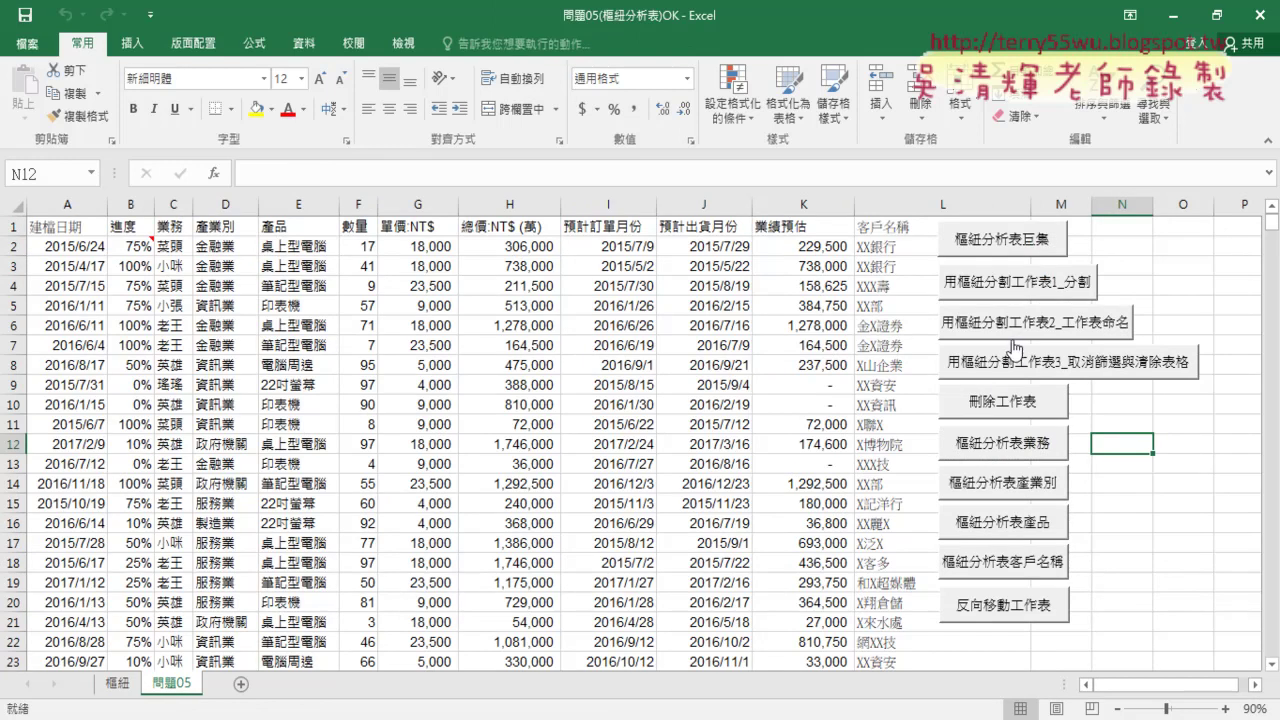
Run 用樞紐分割工作表2_工作表命名 to create sheets 菜頭 through 小張, then review them
left_click(1015, 326)
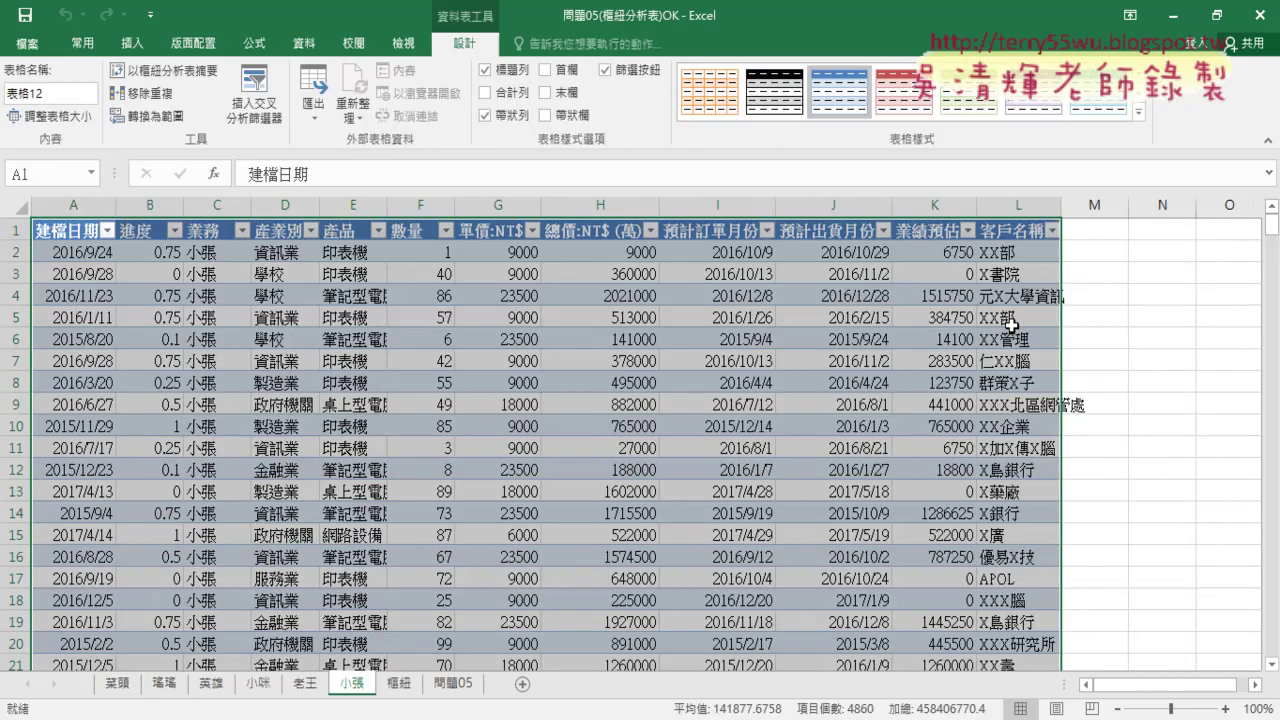
left_click(118, 685)
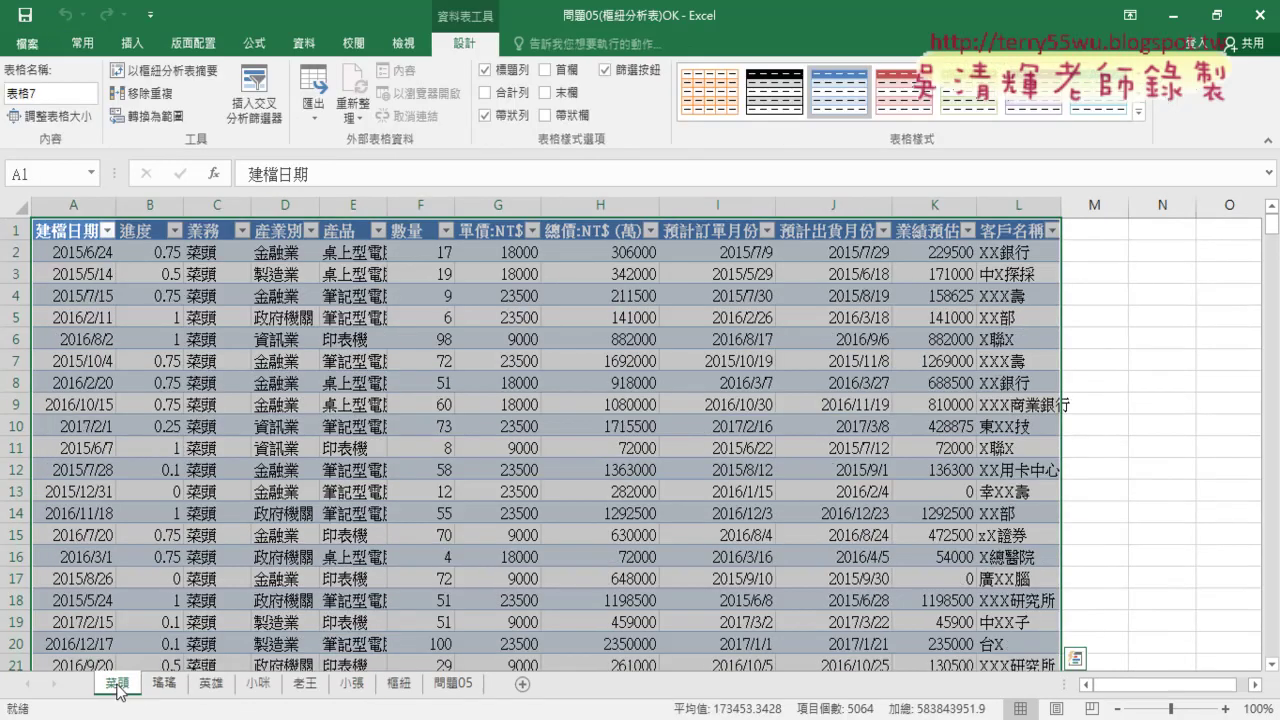
left_click(358, 690)
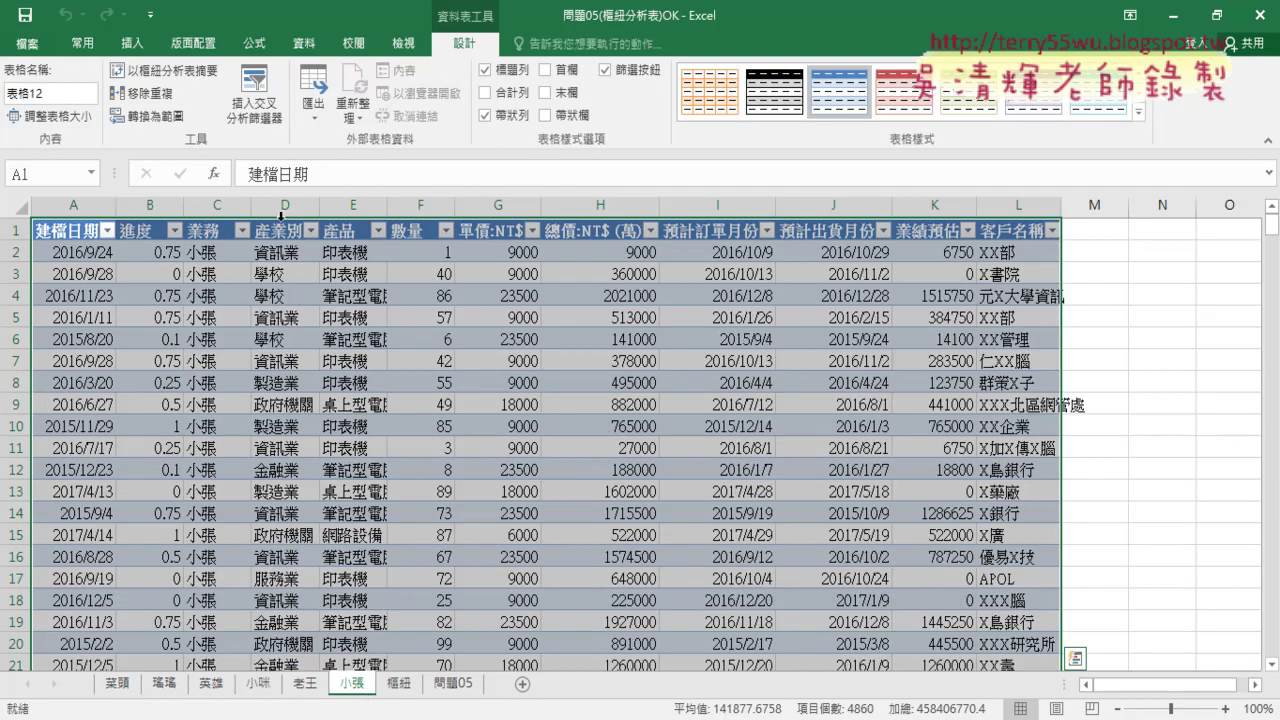
left_click(400, 684)
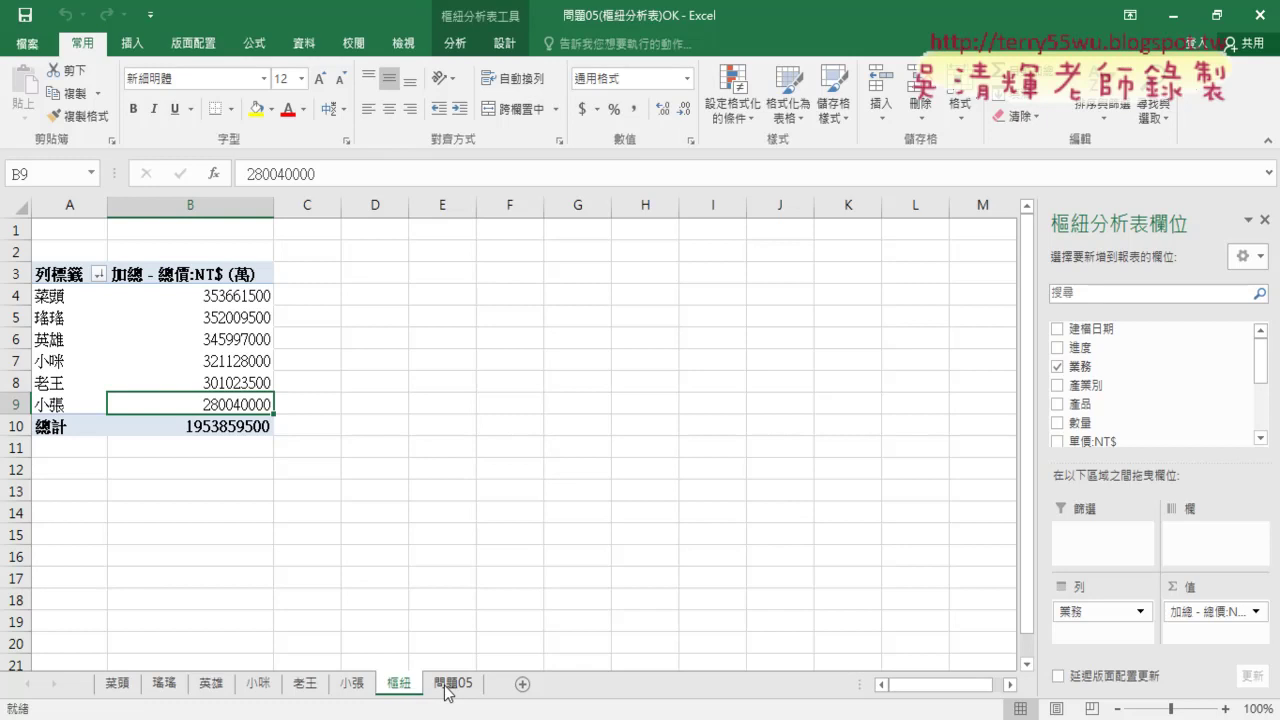
left_click(450, 684)
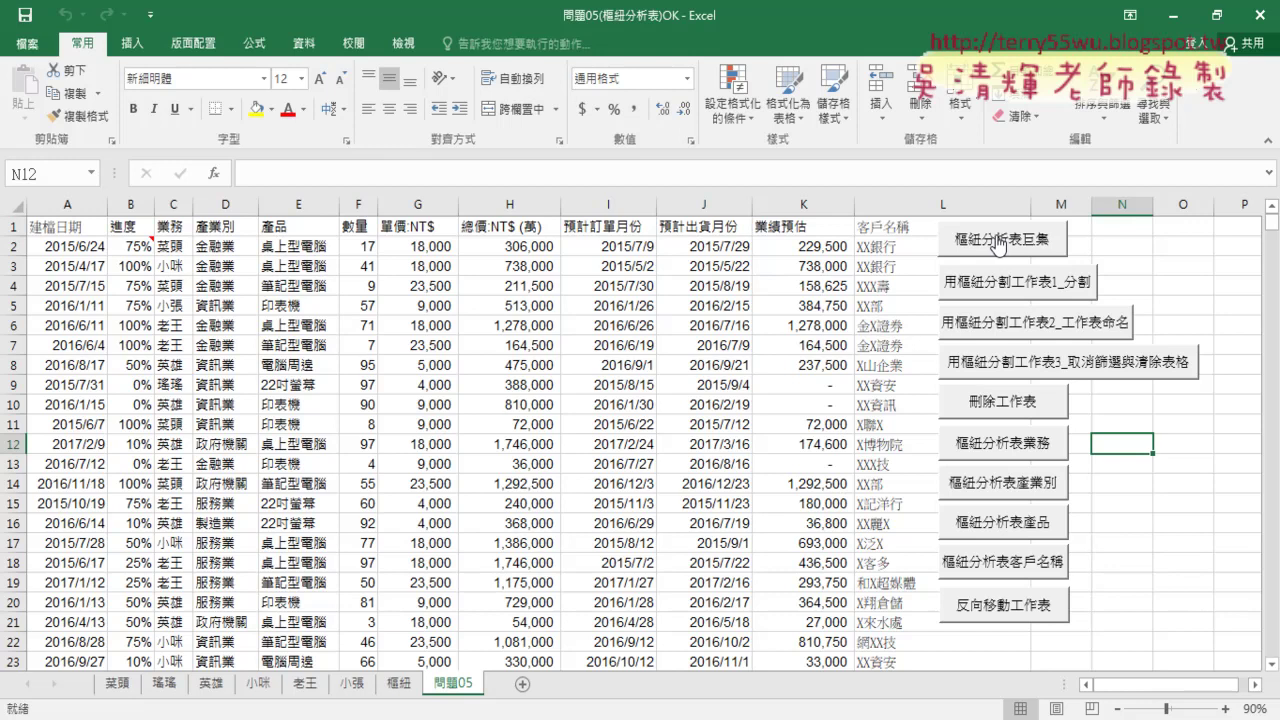
left_click(398, 686)
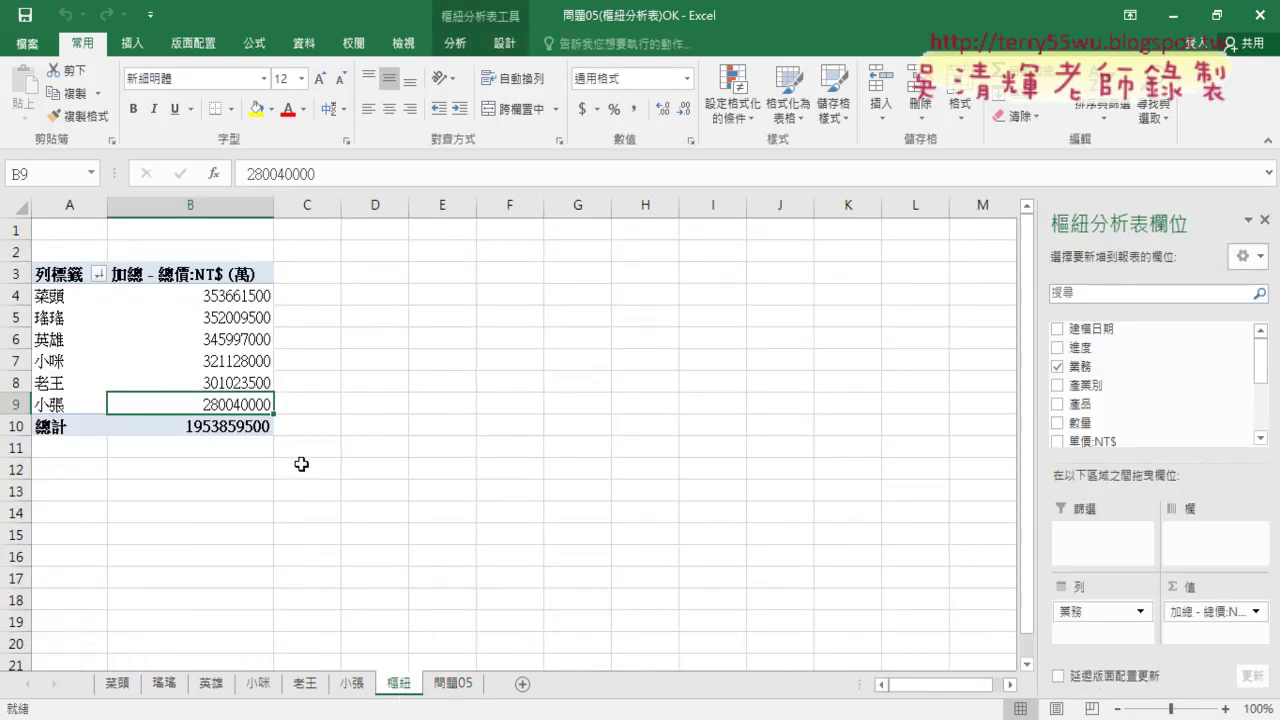
left_click(235, 296)
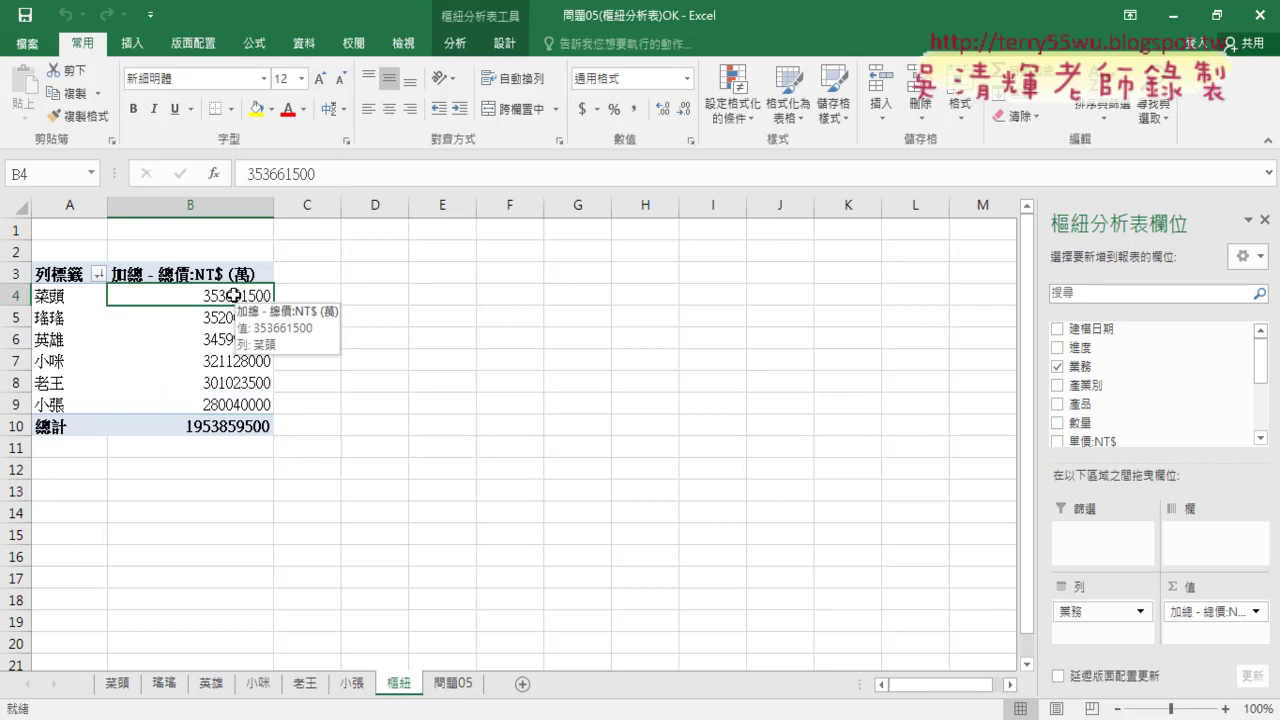
left_click(455, 684)
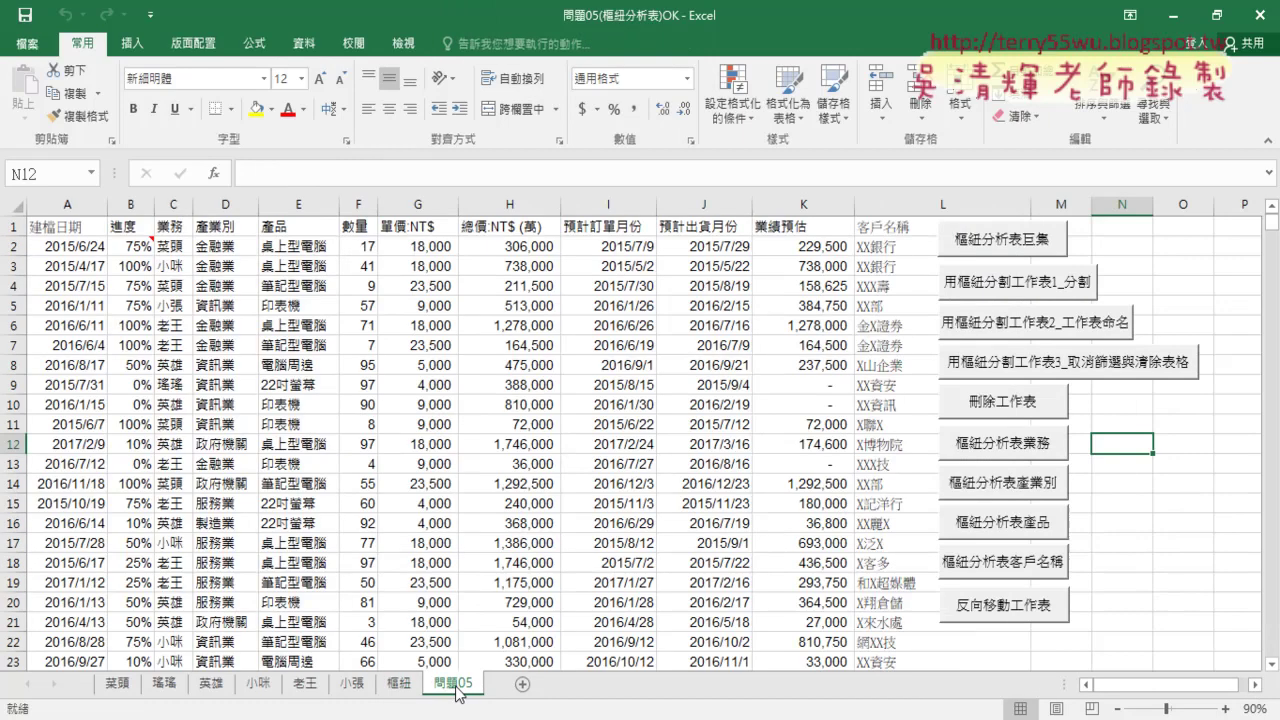
Clear the generated sheets, run the 樞紐分析表業務 macro, and check its salesperson pivot sheet
left_click(1018, 404)
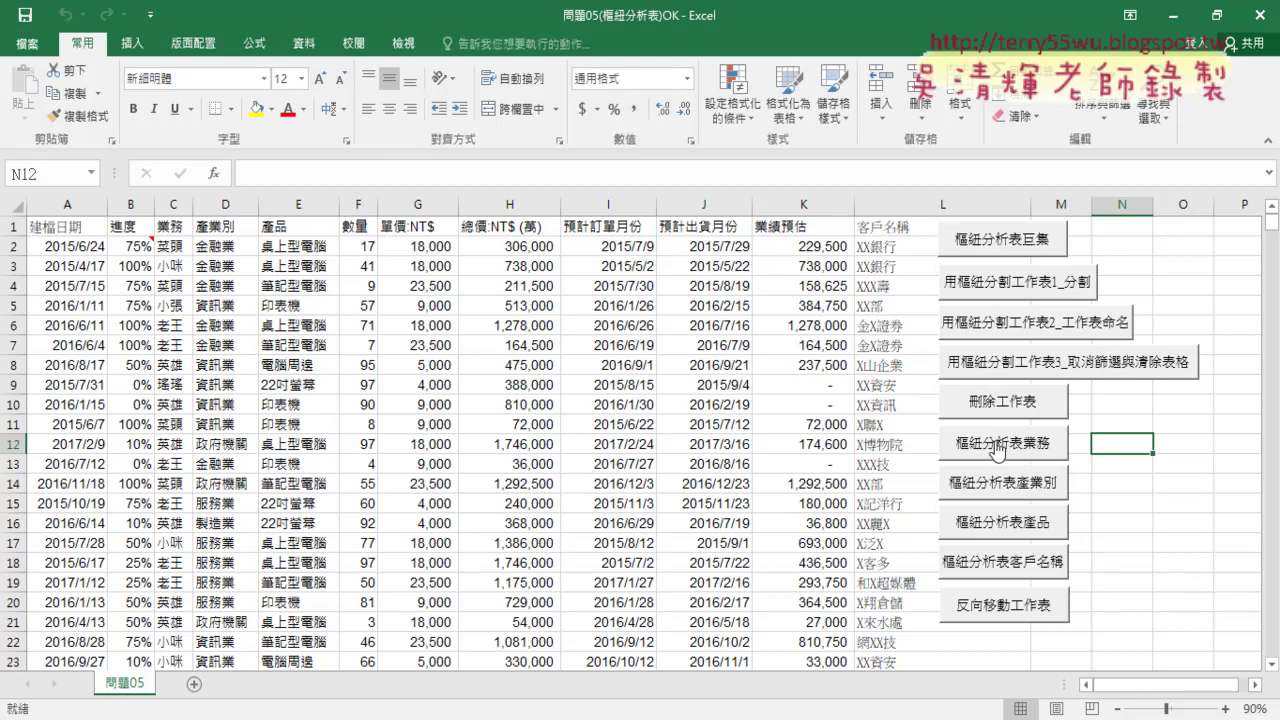
left_click(988, 448)
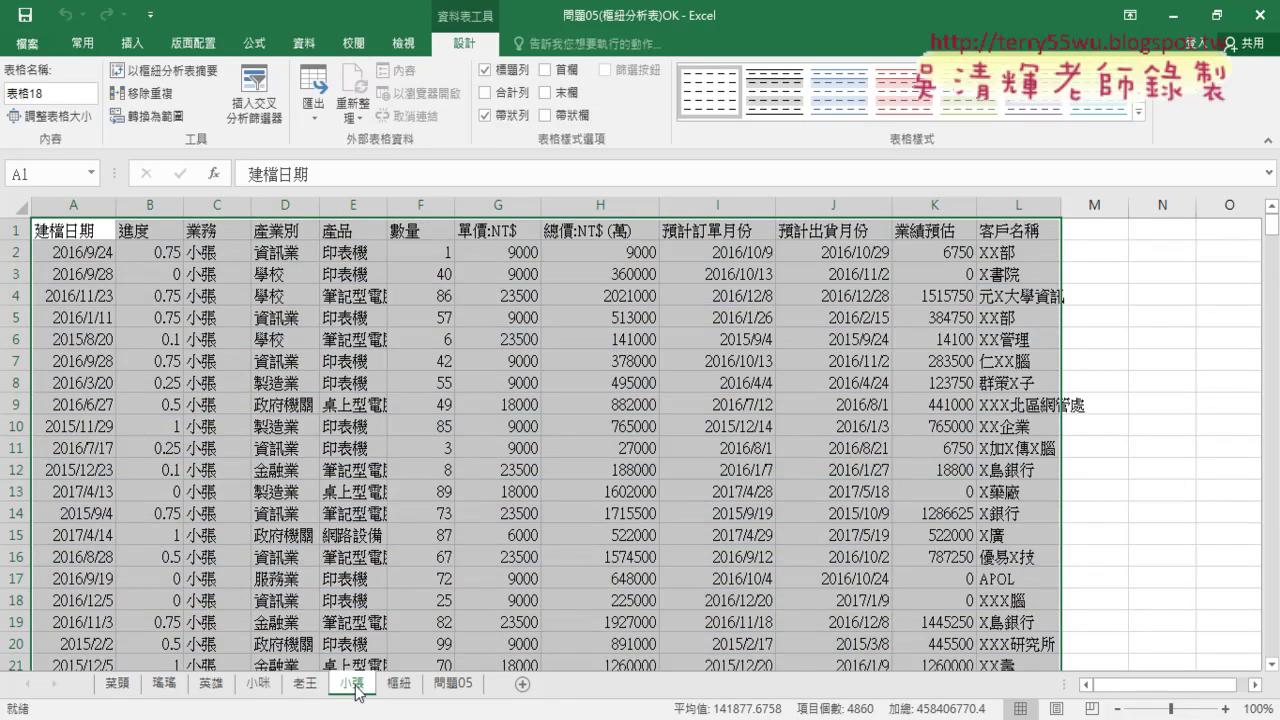
left_click(398, 686)
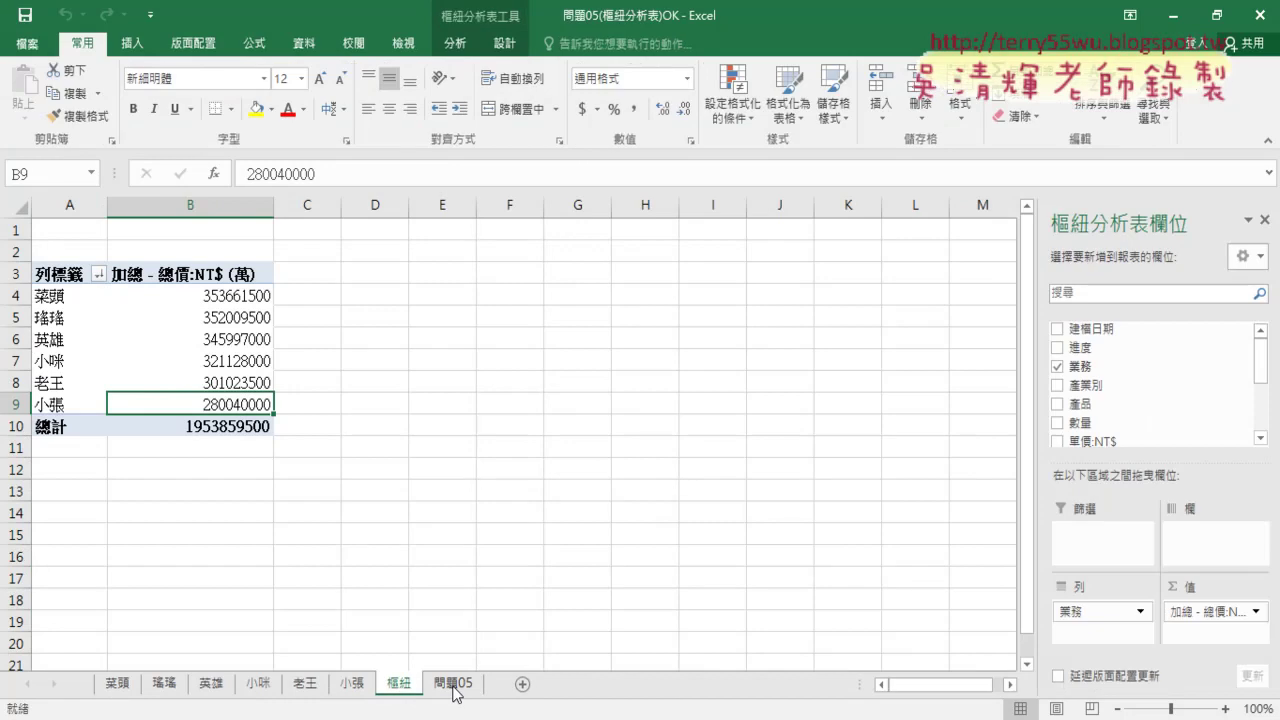
left_click(452, 686)
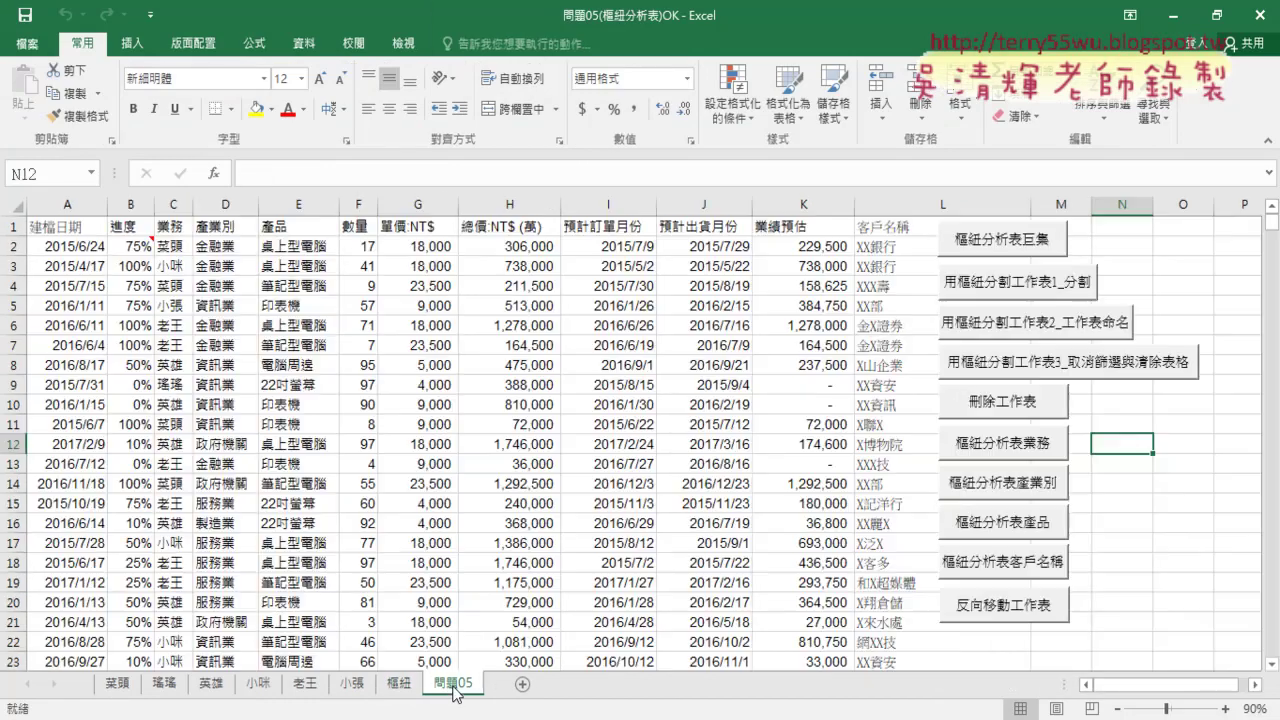
Delete those sheets with 刪除工作表 and rebuild them by industry with 樞紐分析表產業別, ending on 問題05
left_click(996, 404)
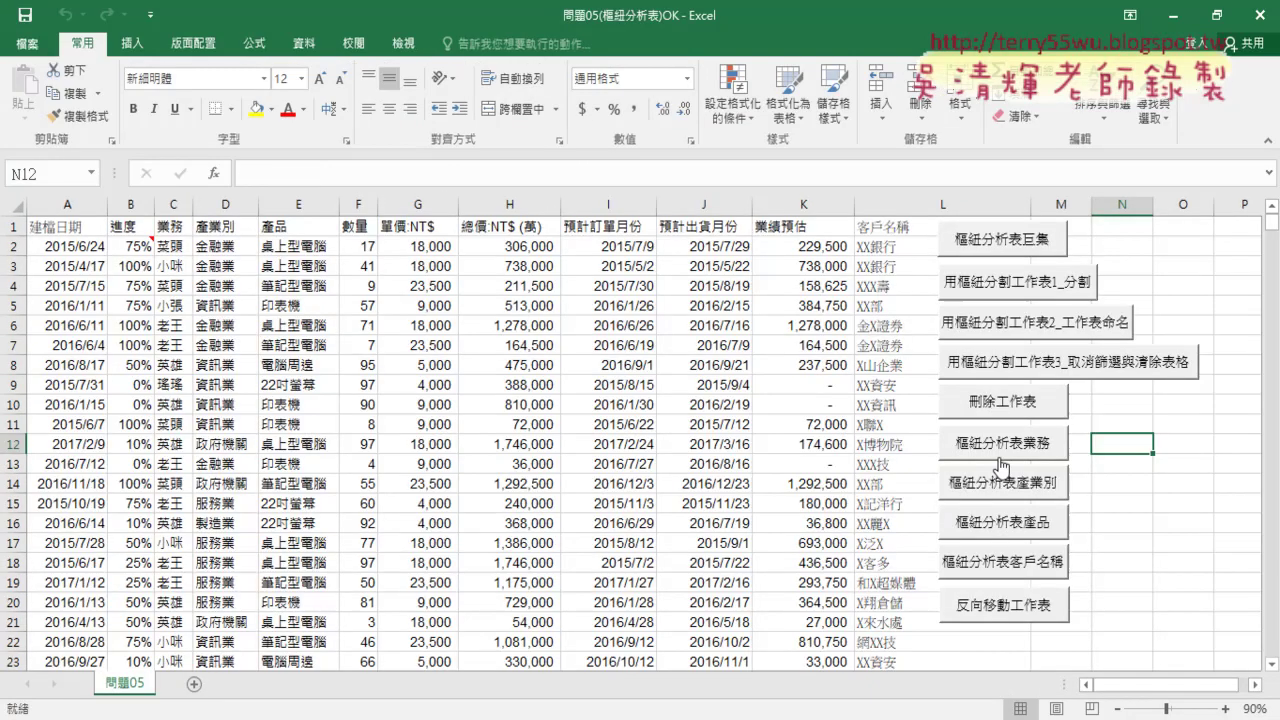
left_click(1037, 494)
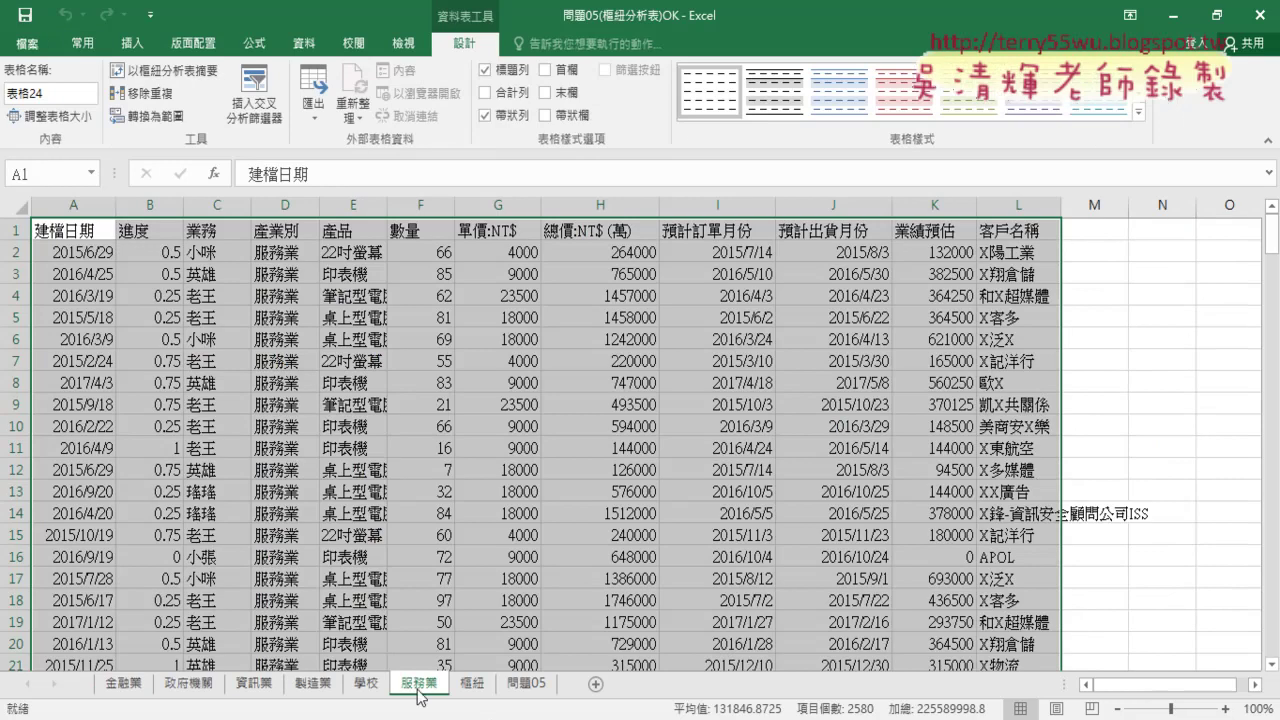
left_click(535, 688)
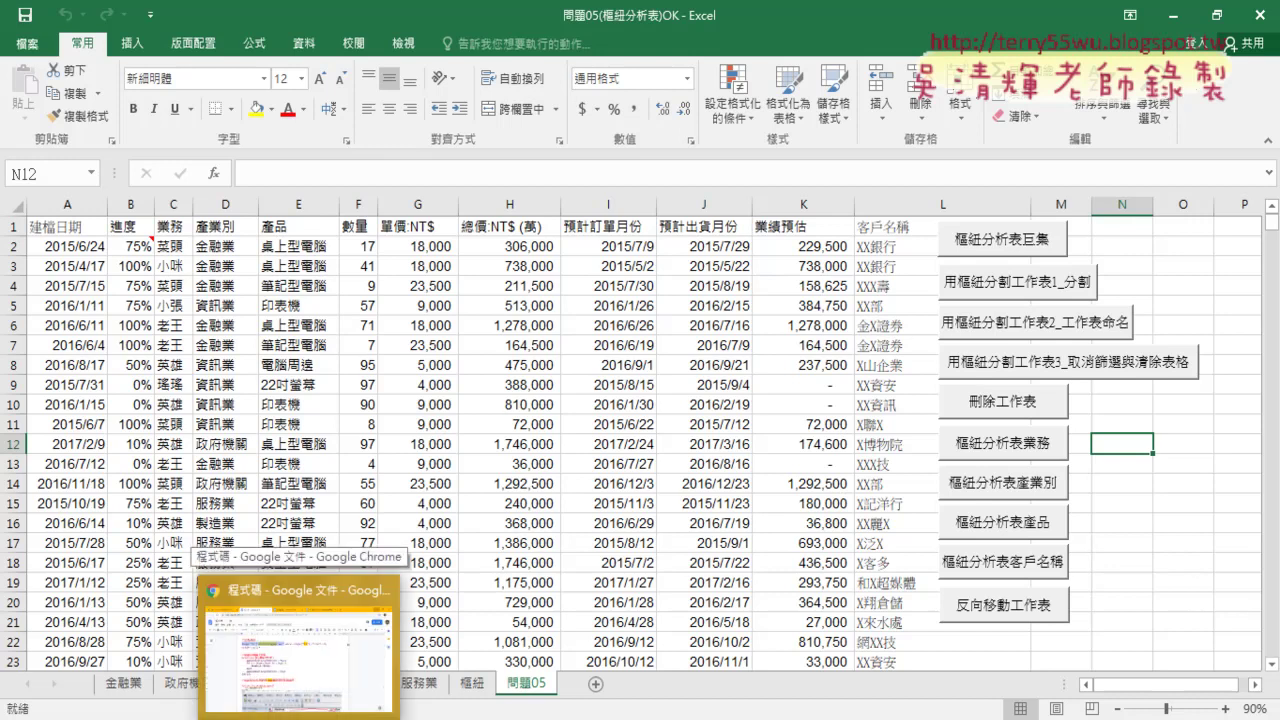
From Chrome's Drive tab, return to the 單元05 folder and open 程式碼(樞紐分析表)
left_click(310, 651)
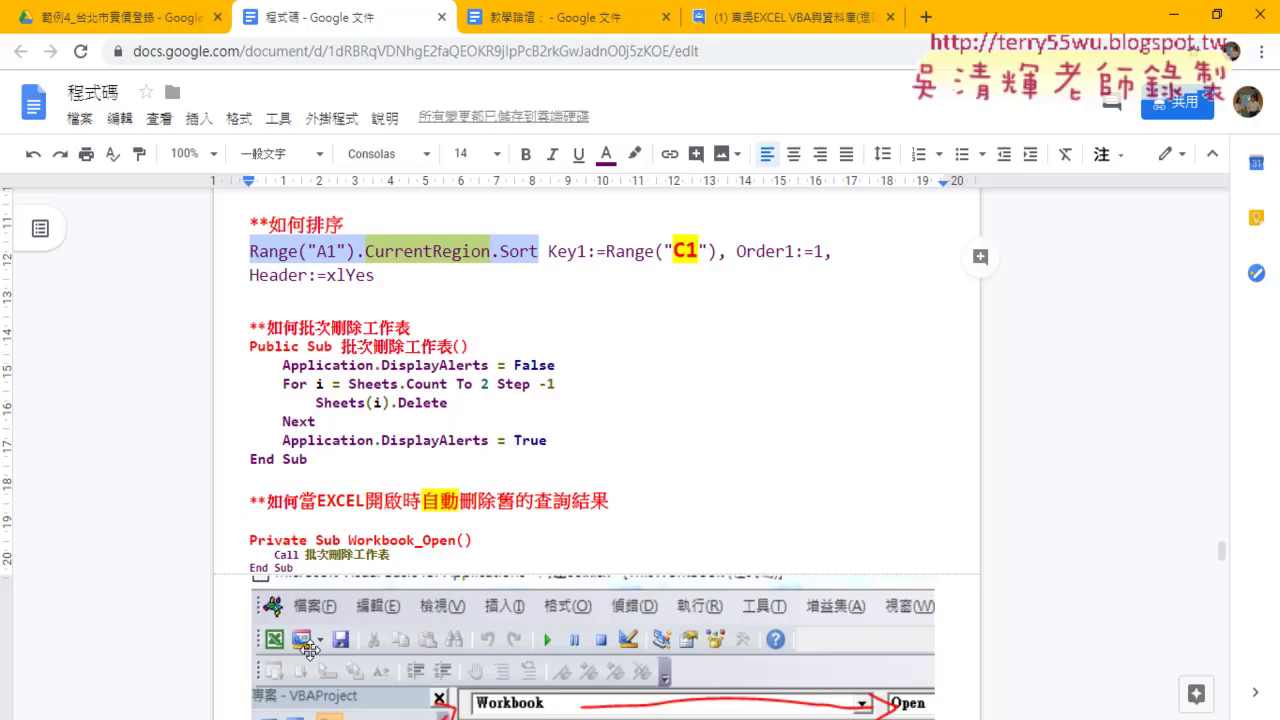
left_click(113, 17)
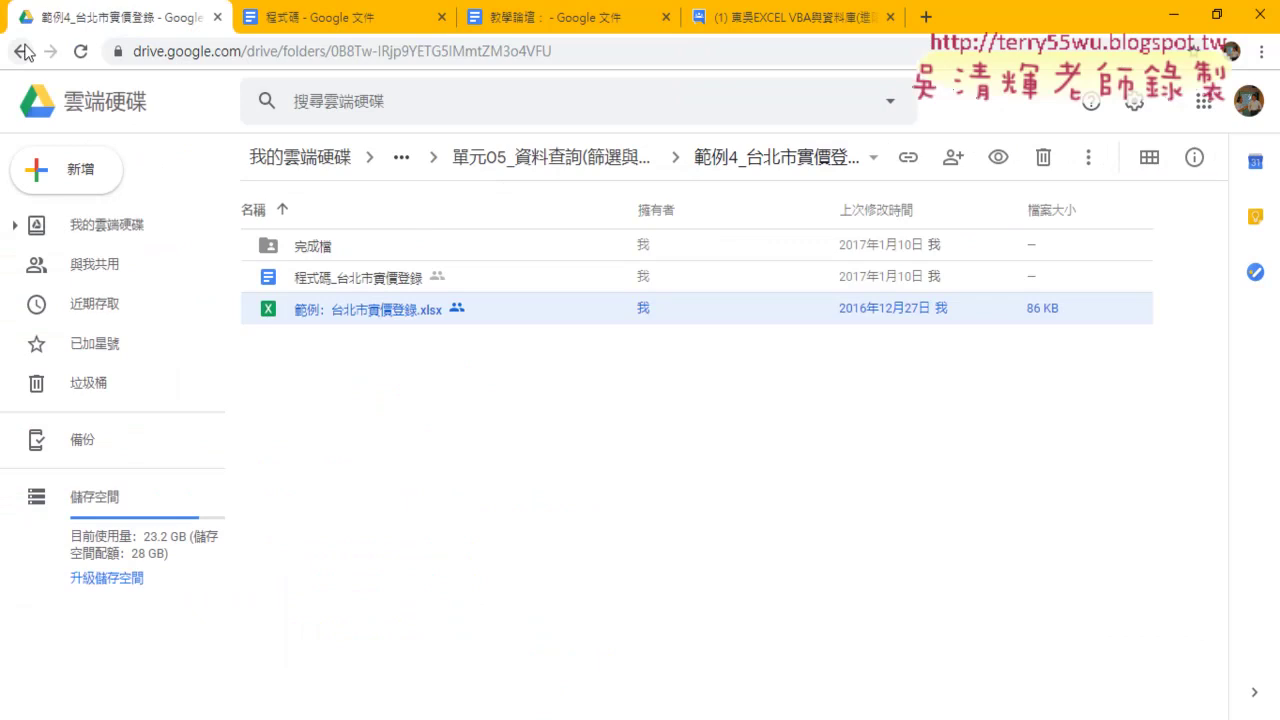
left_click(22, 51)
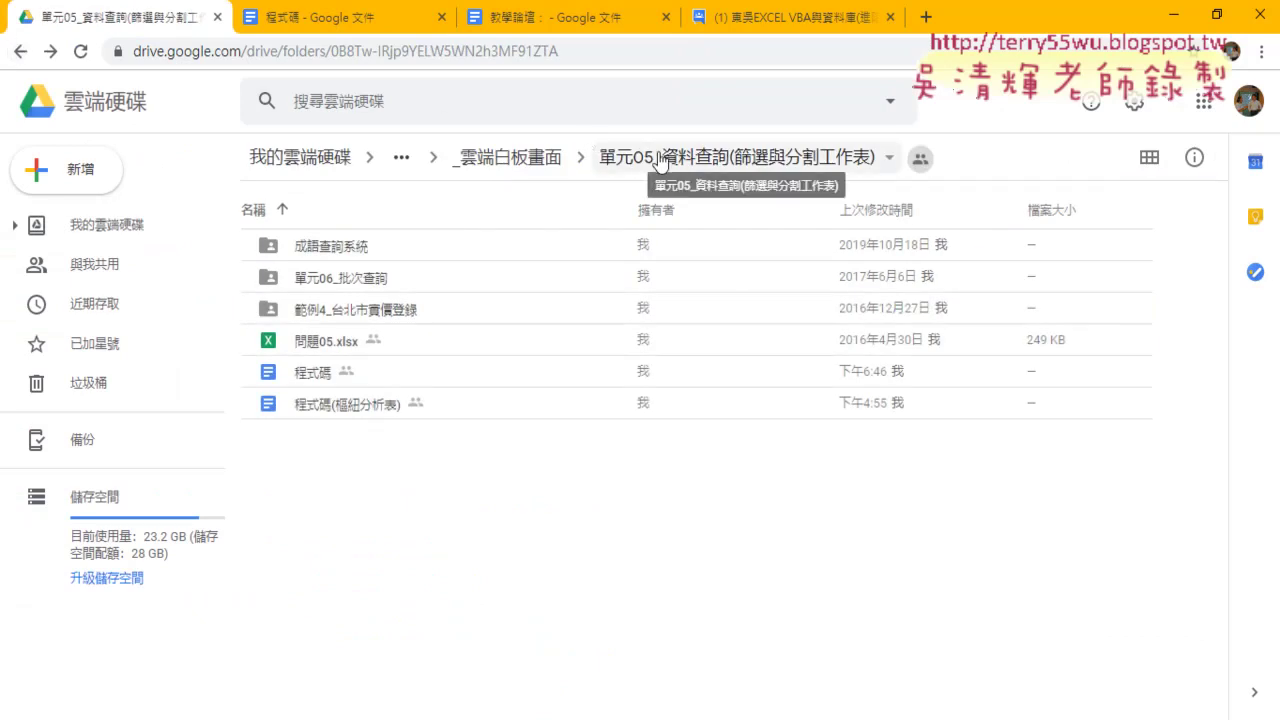
left_click(362, 406)
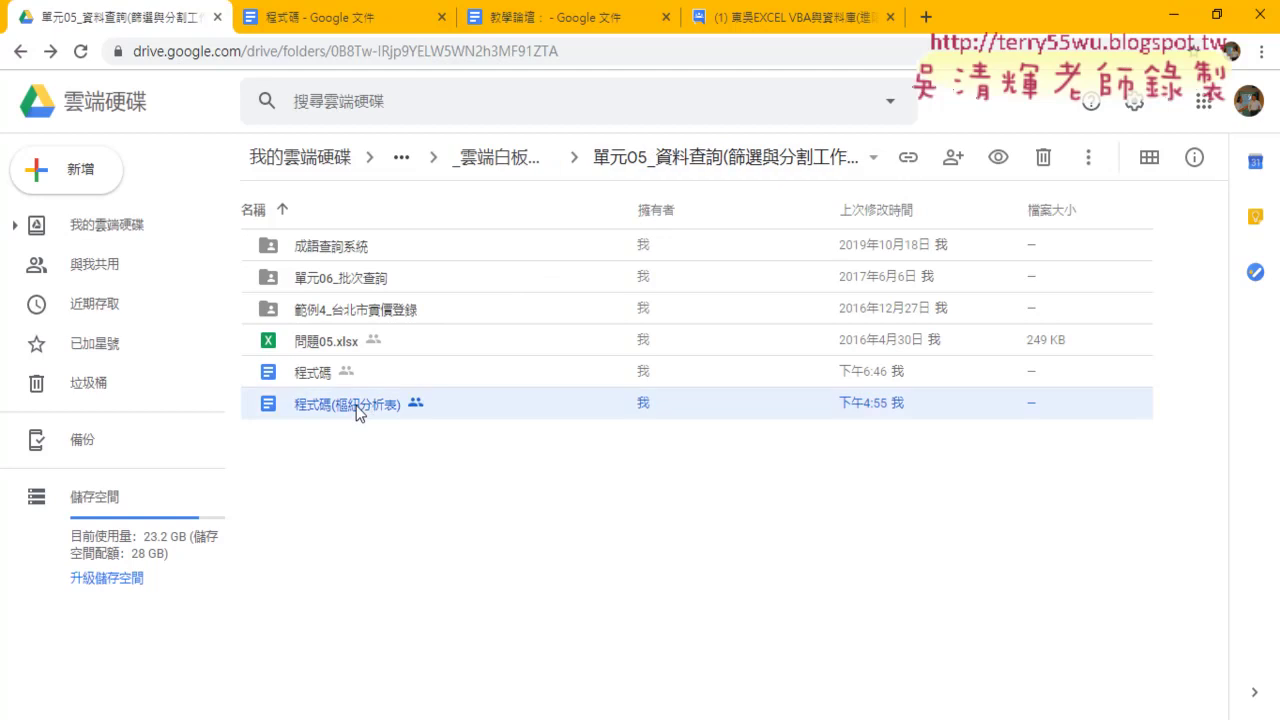
double_click(342, 405)
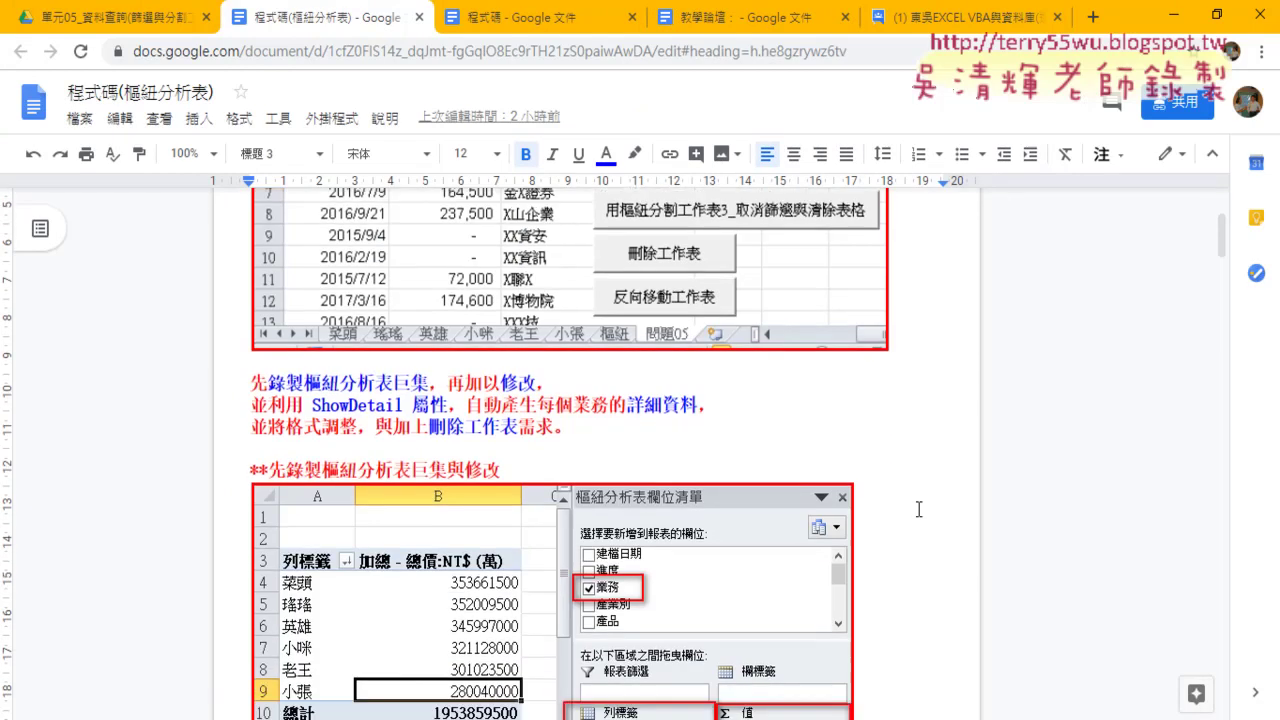
Scroll to the 修改重點 section and highlight the Version:=xlPivotTableVersion14 argument in the revised macro
scroll(918, 509, "down", 3)
scroll(918, 509, "down", 1)
scroll(918, 509, "down", 1)
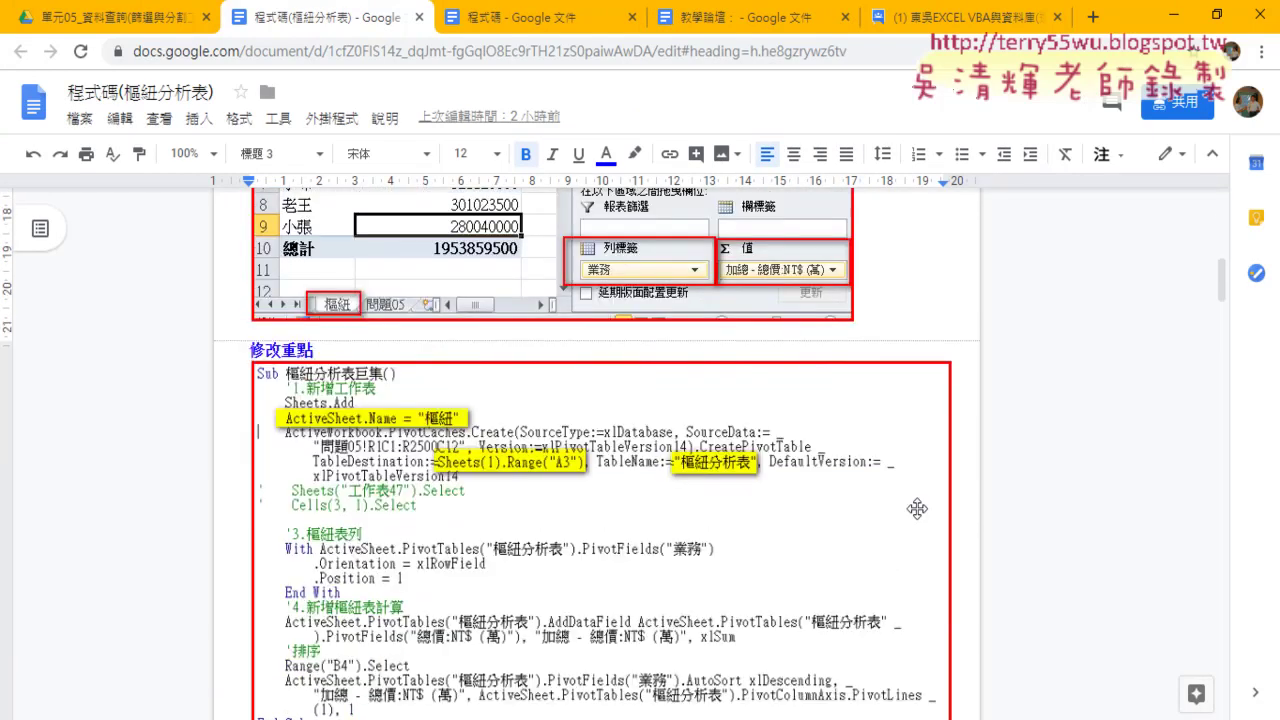
scroll(918, 509, "down", 1)
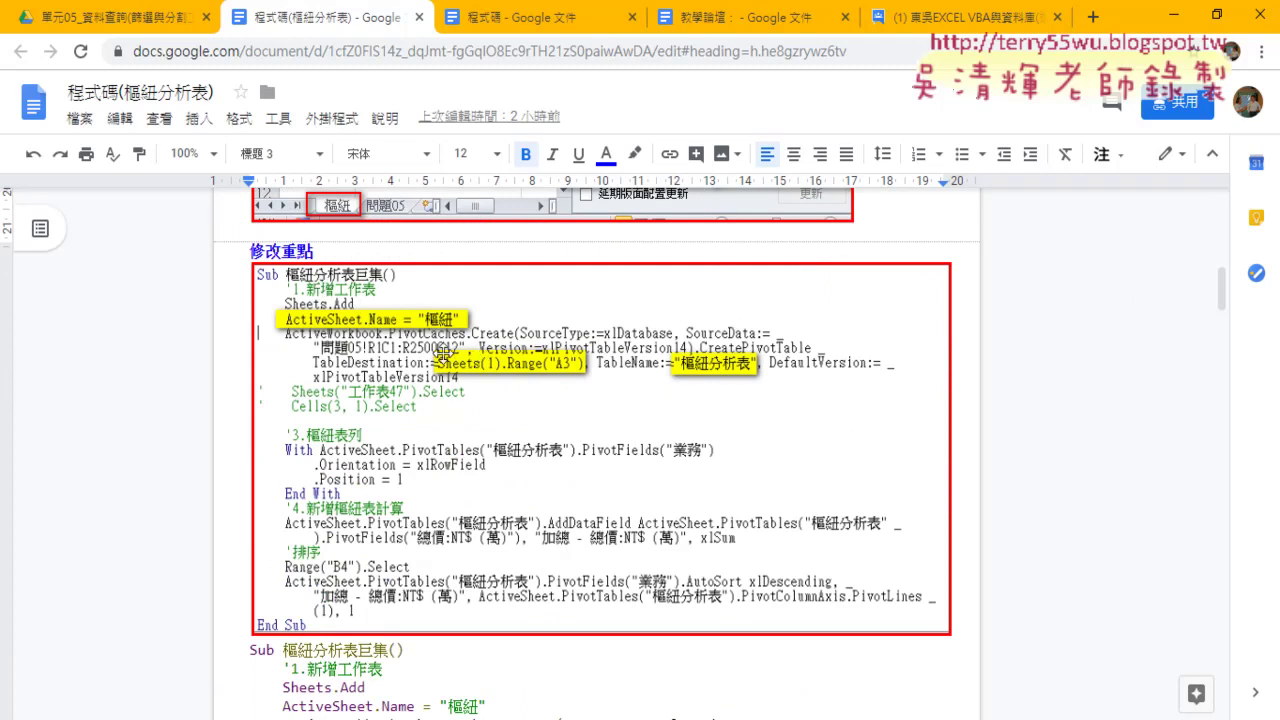
scroll(441, 355, "down", 2)
scroll(434, 405, "down", 1)
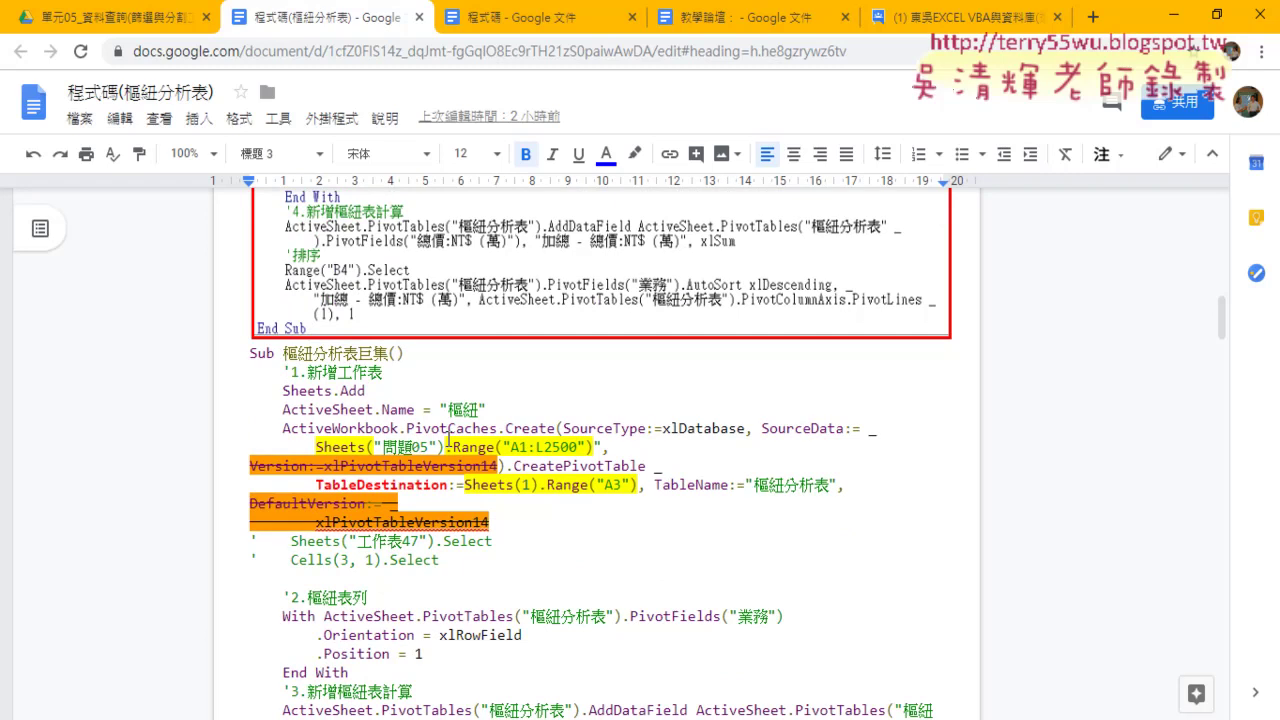
scroll(448, 438, "down", 1)
left_click_drag(250, 368, 497, 368)
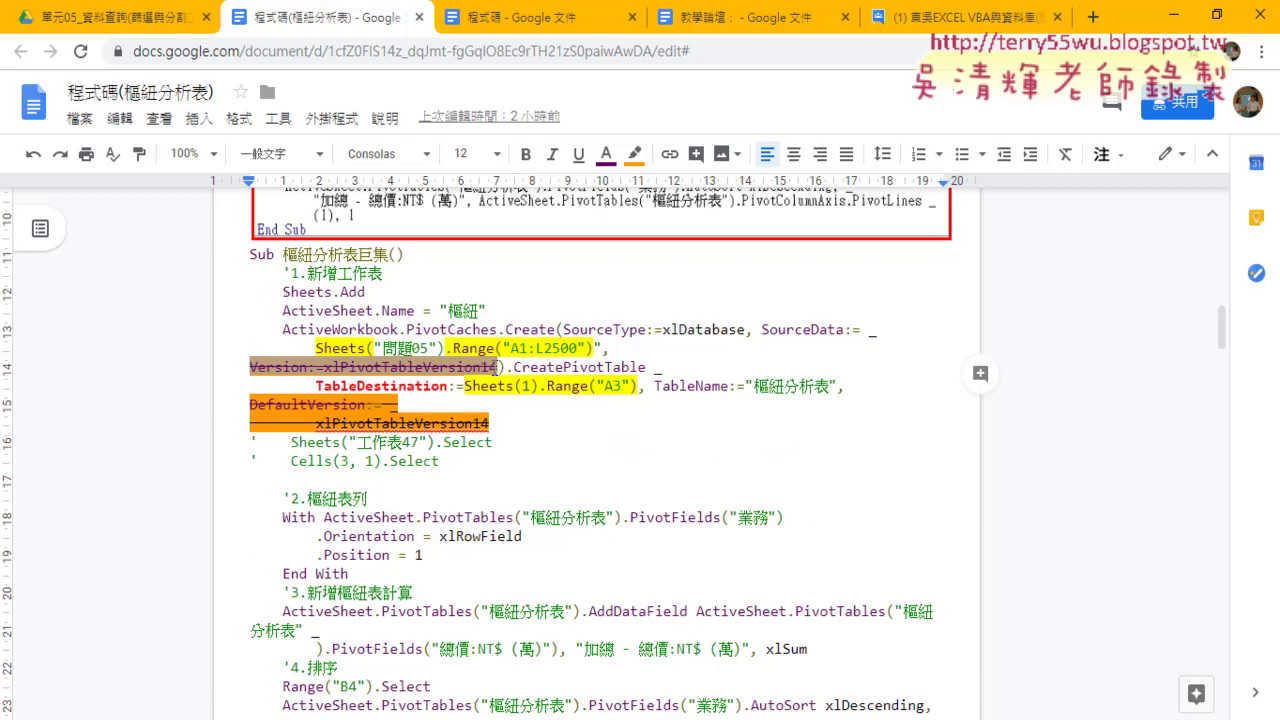
scroll(492, 367, "up", 3)
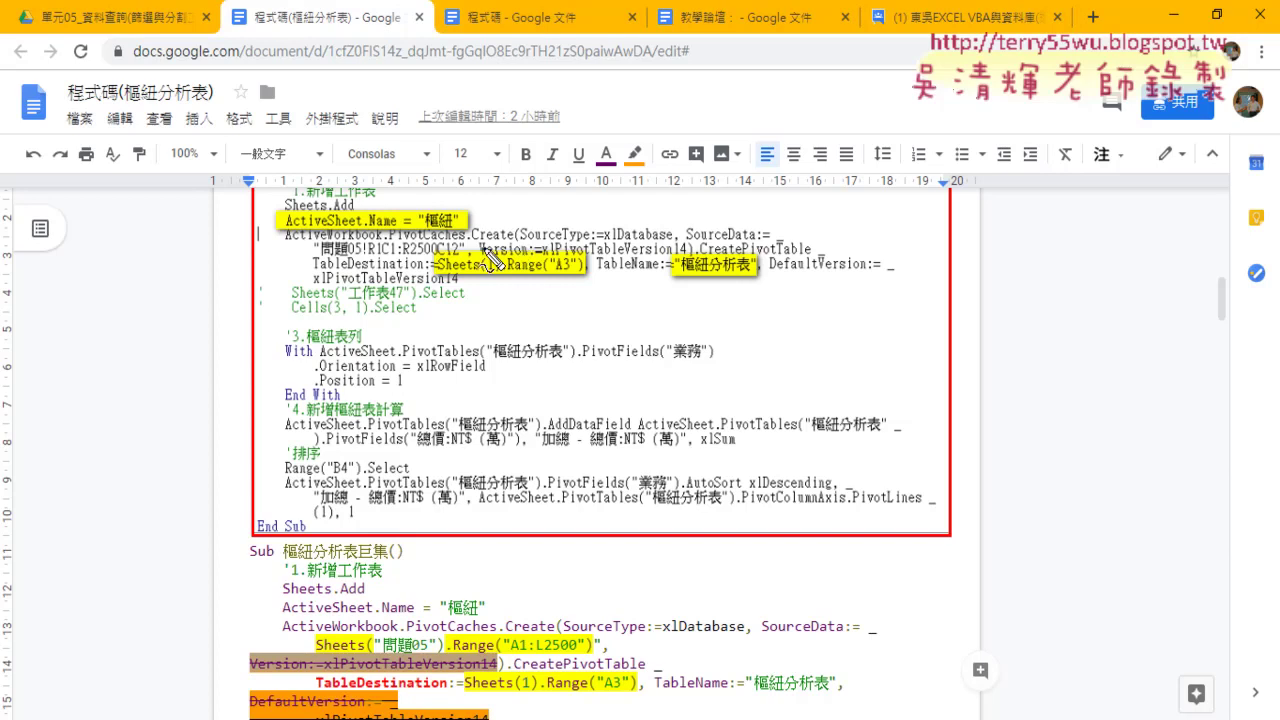
mouse_move(440, 266)
left_mouse_down()
mouse_move(244, 572)
mouse_move(332, 628)
left_mouse_up()
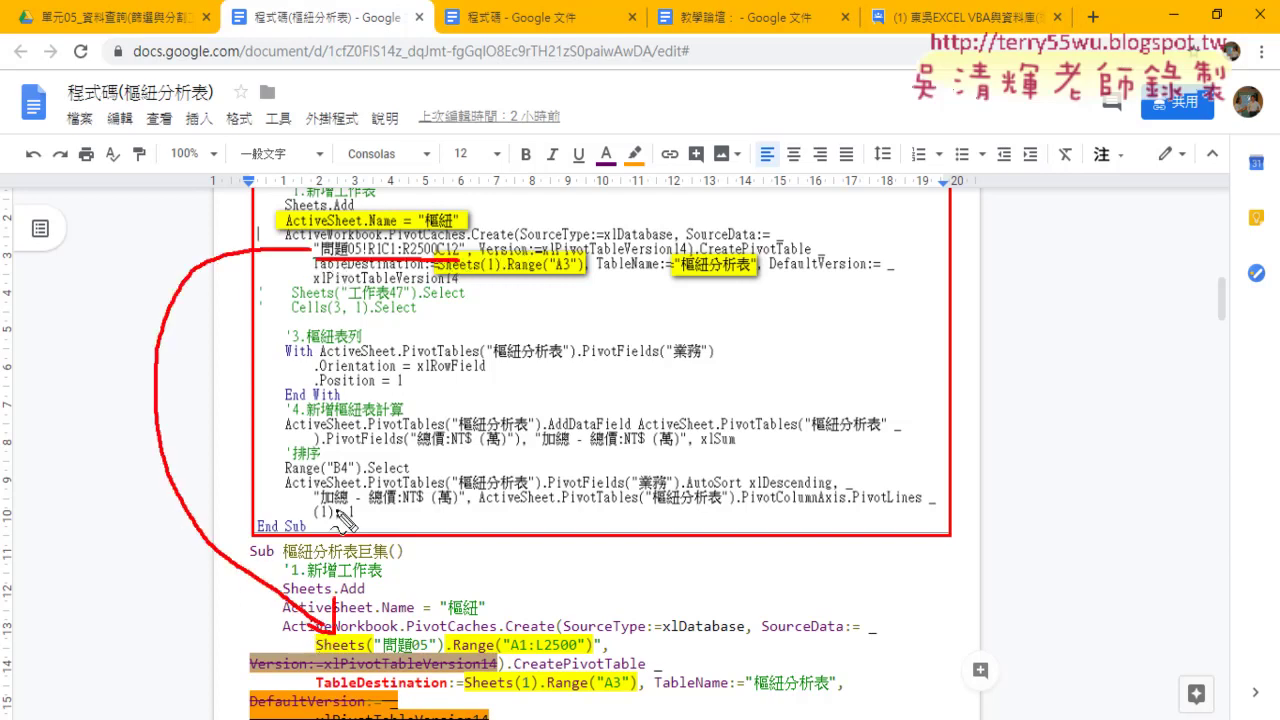
left_click_drag(306, 250, 306, 232)
left_click_drag(464, 236, 462, 256)
mouse_move(365, 238)
left_mouse_down()
mouse_move(365, 258)
mouse_move(455, 260)
left_mouse_up()
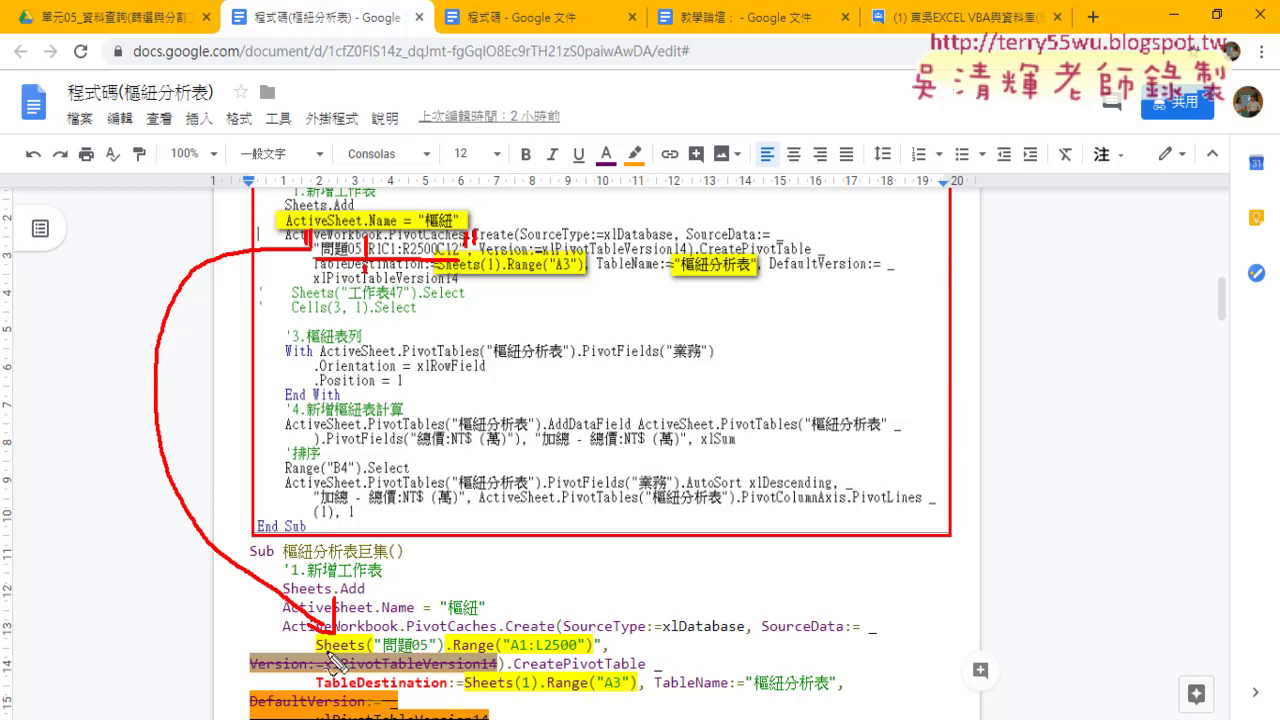
left_click_drag(318, 651, 362, 651)
left_click_drag(384, 654, 588, 655)
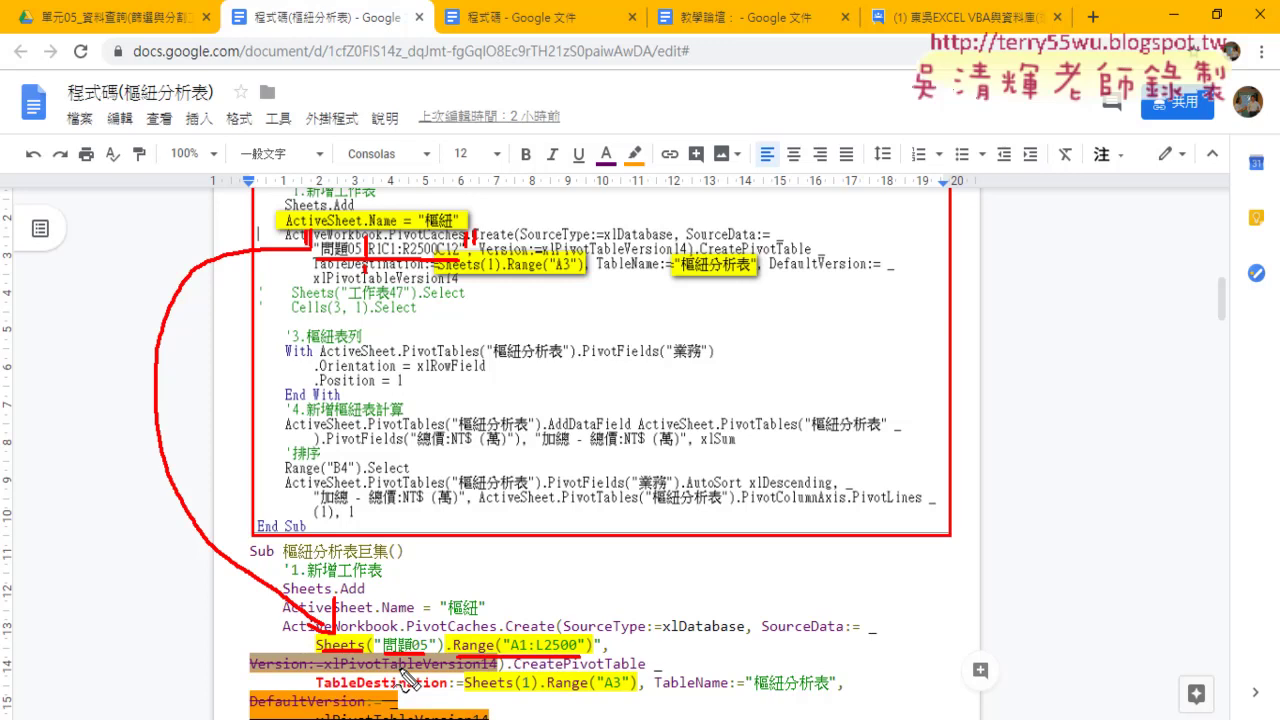
left_click_drag(483, 660, 499, 668)
key("Escape")
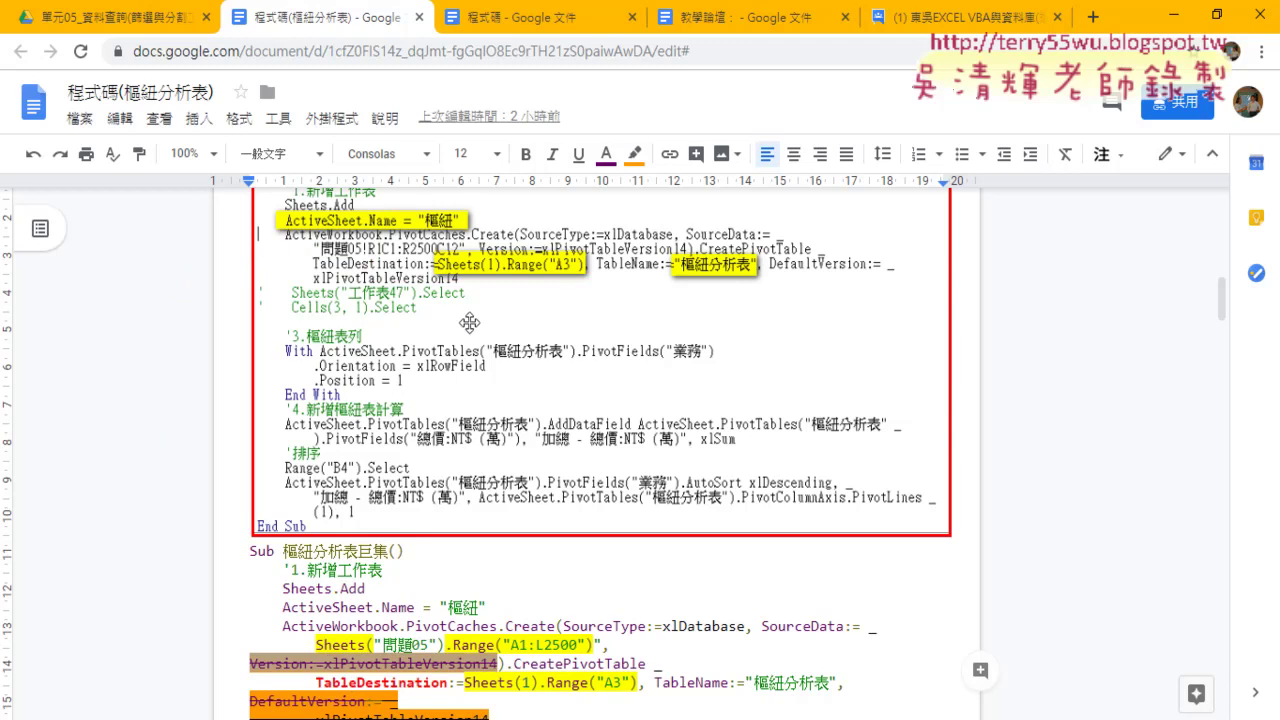
scroll(570, 458, "down", 2)
Scroll to 錄製分割工作表巨集 and highlight its Range("B4").ShowDetail = True line
scroll(430, 503, "down", 3)
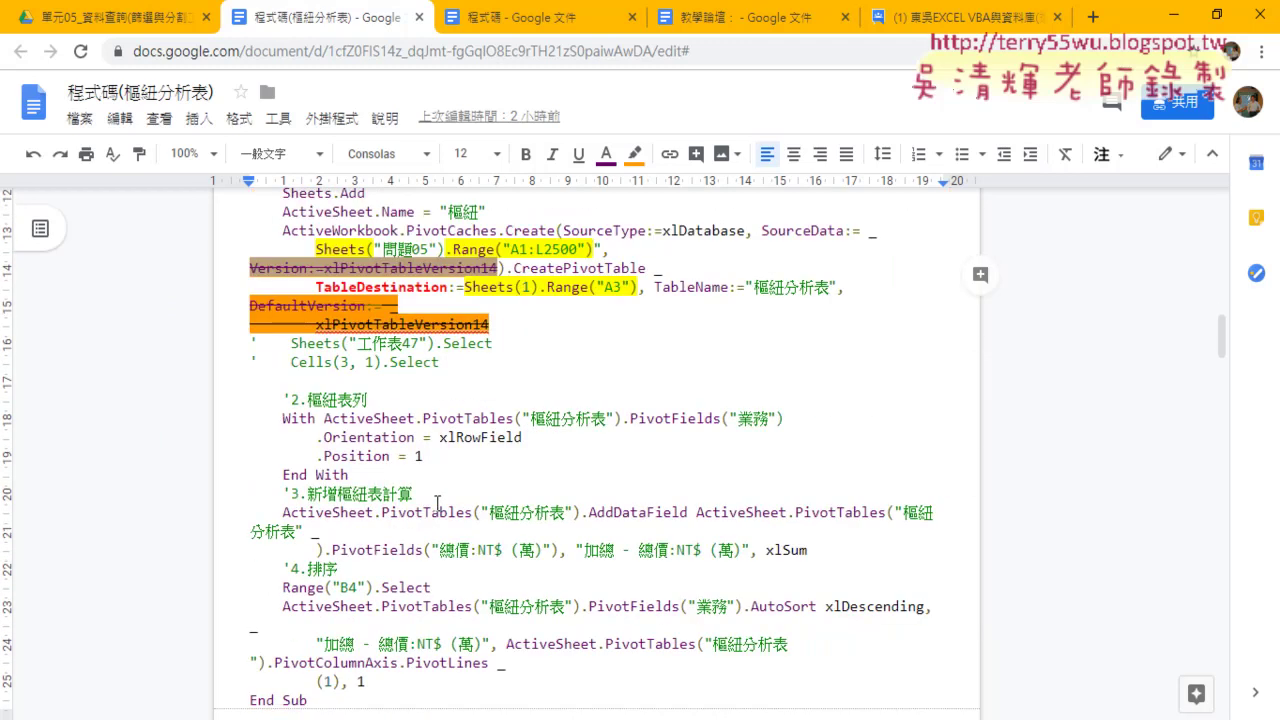
scroll(437, 500, "down", 3)
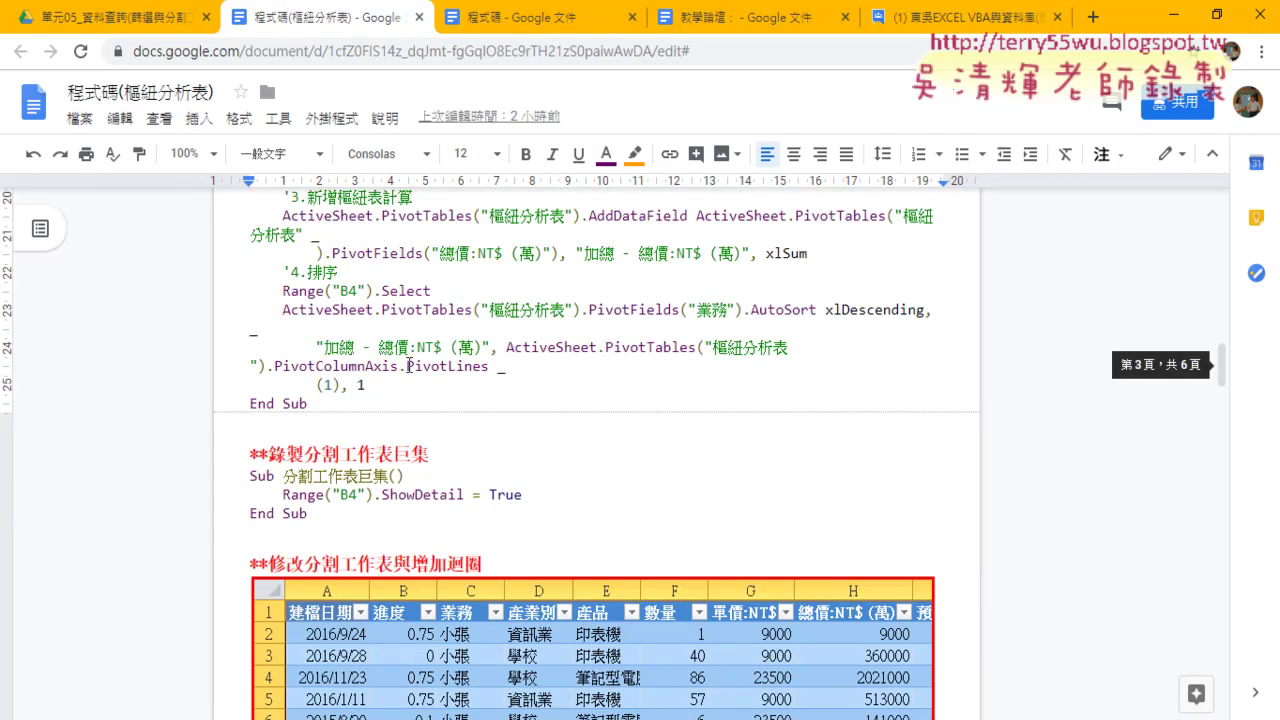
scroll(409, 365, "down", 1)
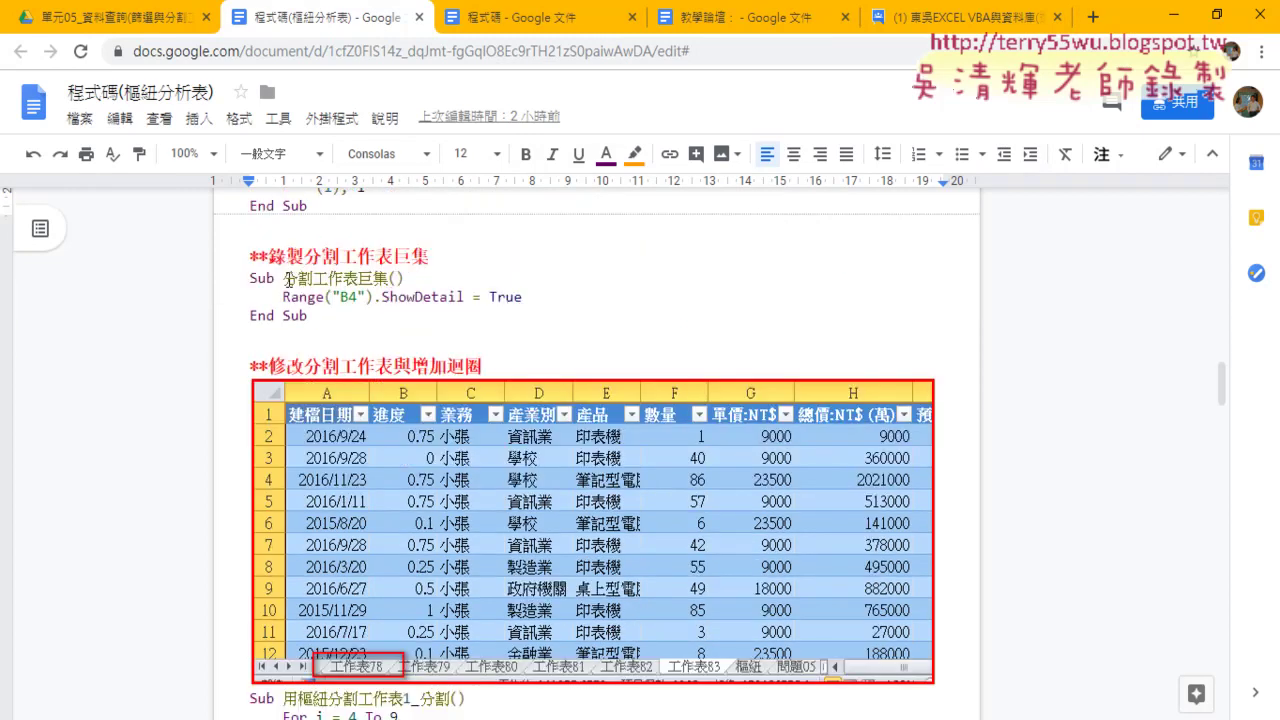
mouse_move(284, 278)
left_mouse_down()
mouse_move(401, 277)
mouse_move(466, 296)
mouse_move(283, 298)
left_mouse_up()
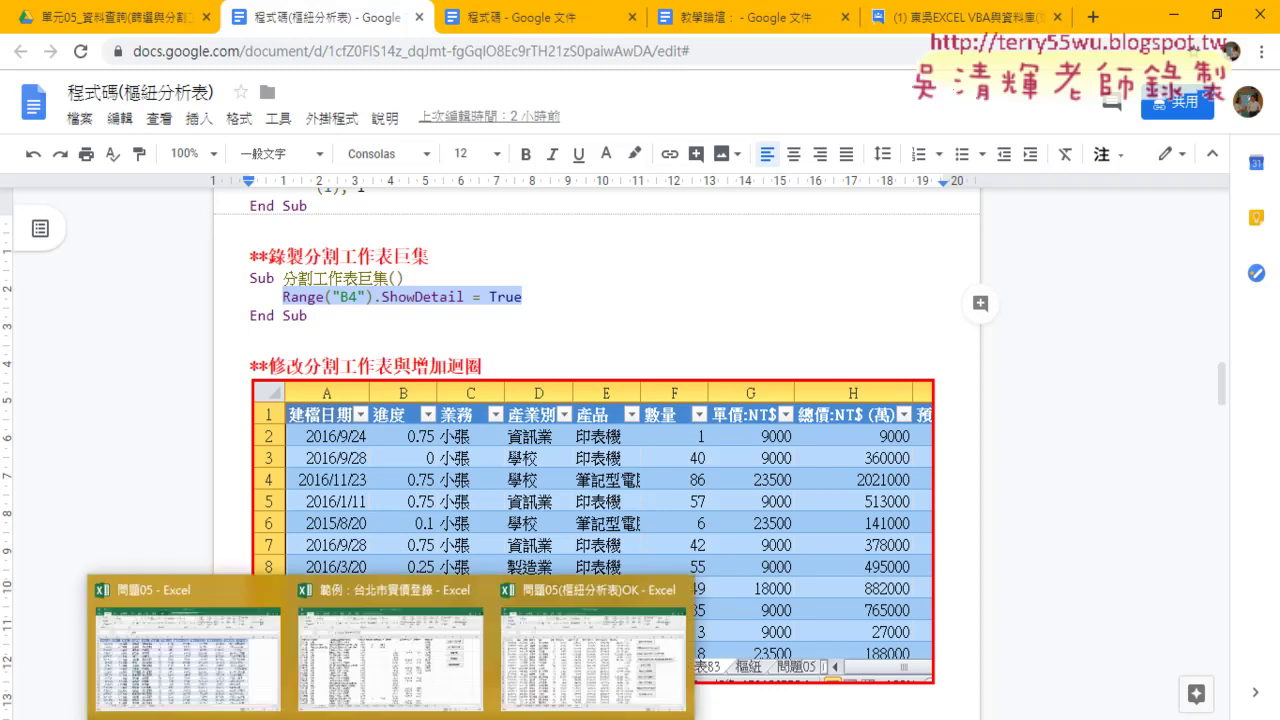
In Excel, show the 樞紐 sheet and select cell B4 holding the 金融業 total
left_click(572, 688)
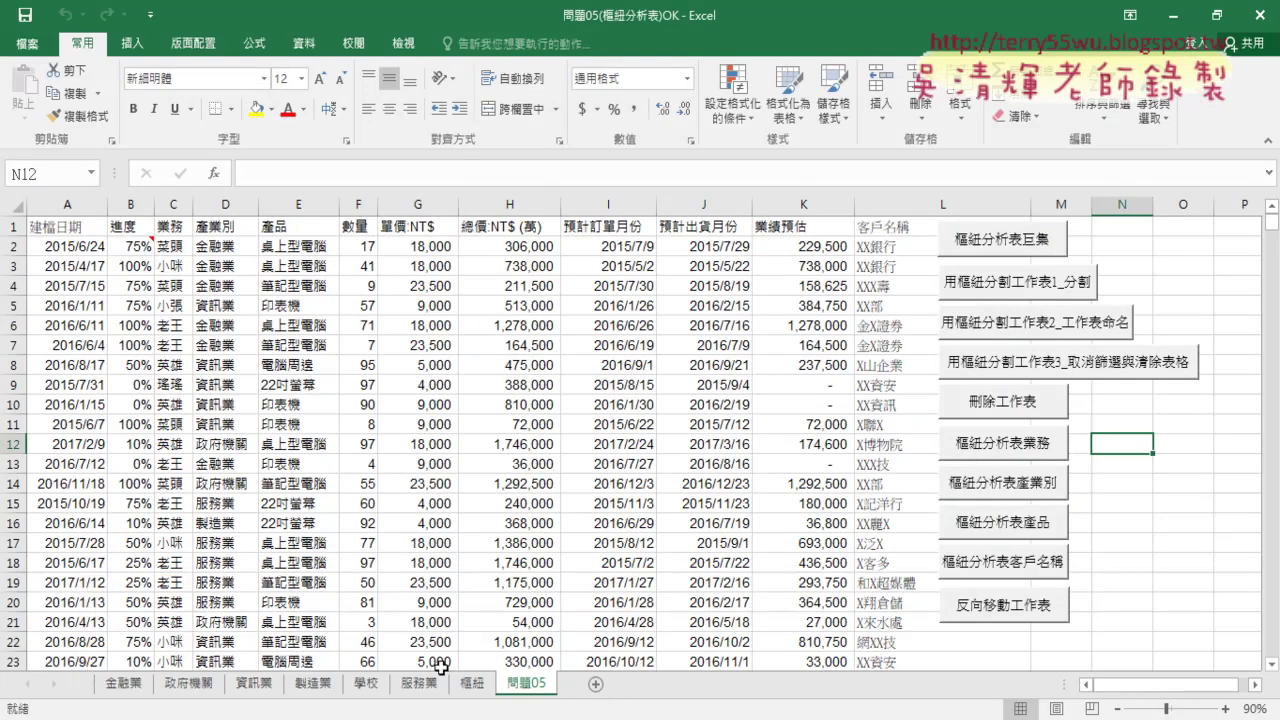
left_click(484, 684)
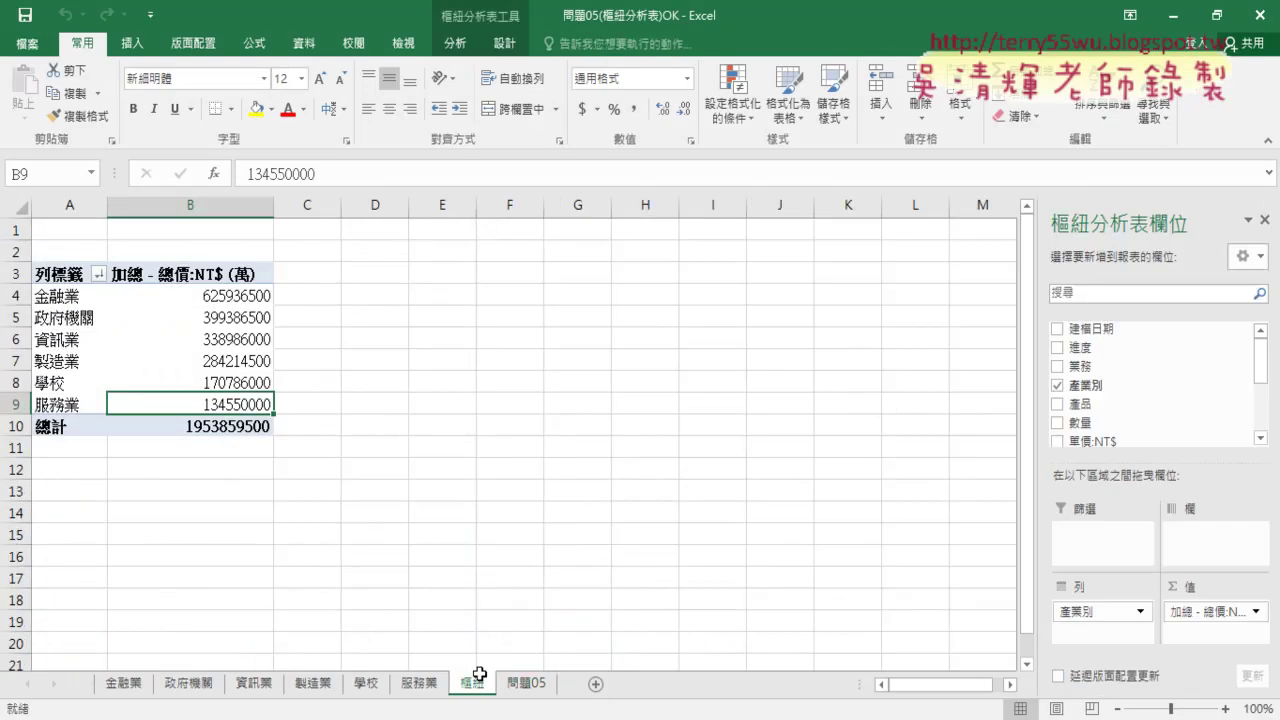
left_click(166, 292)
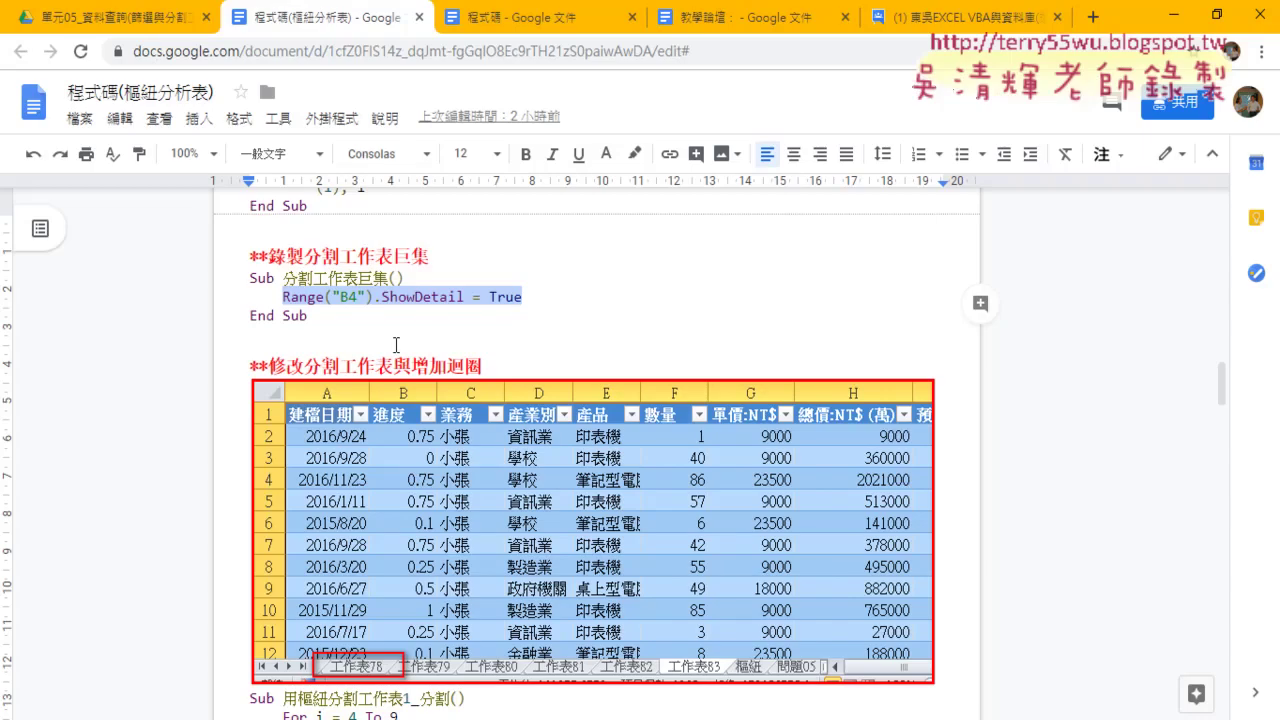
left_click(405, 318)
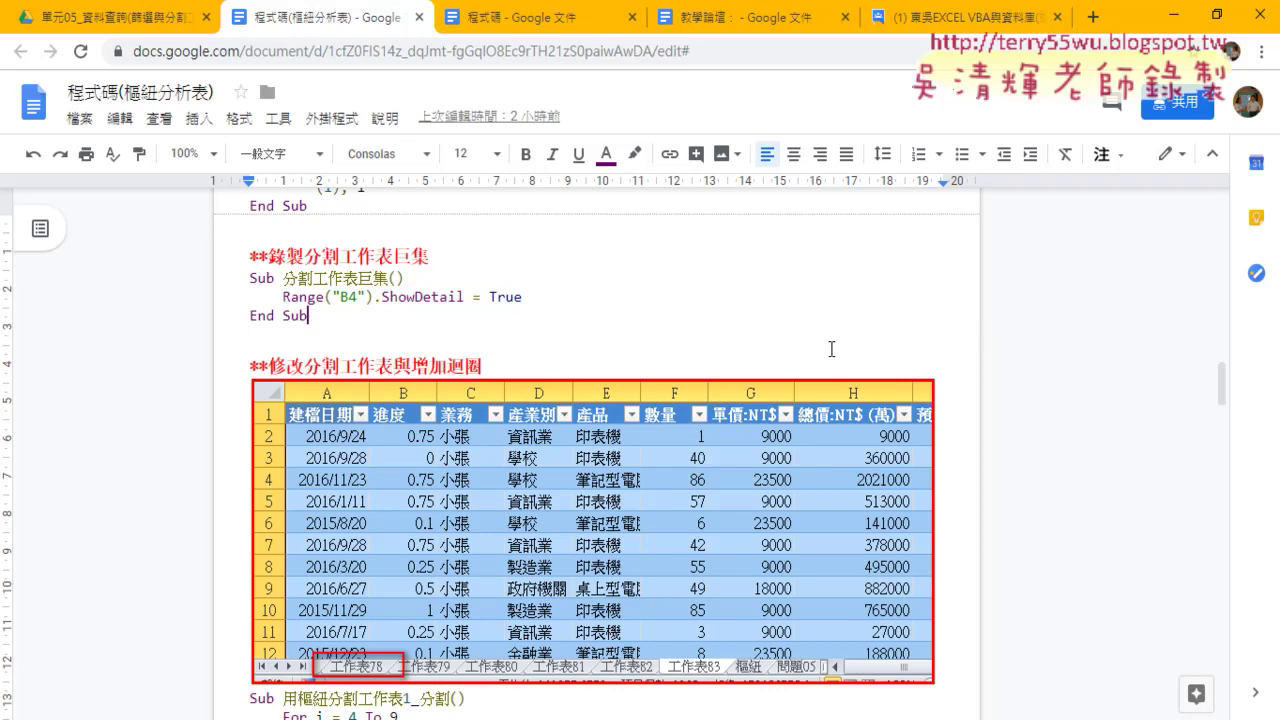
double_click(355, 298)
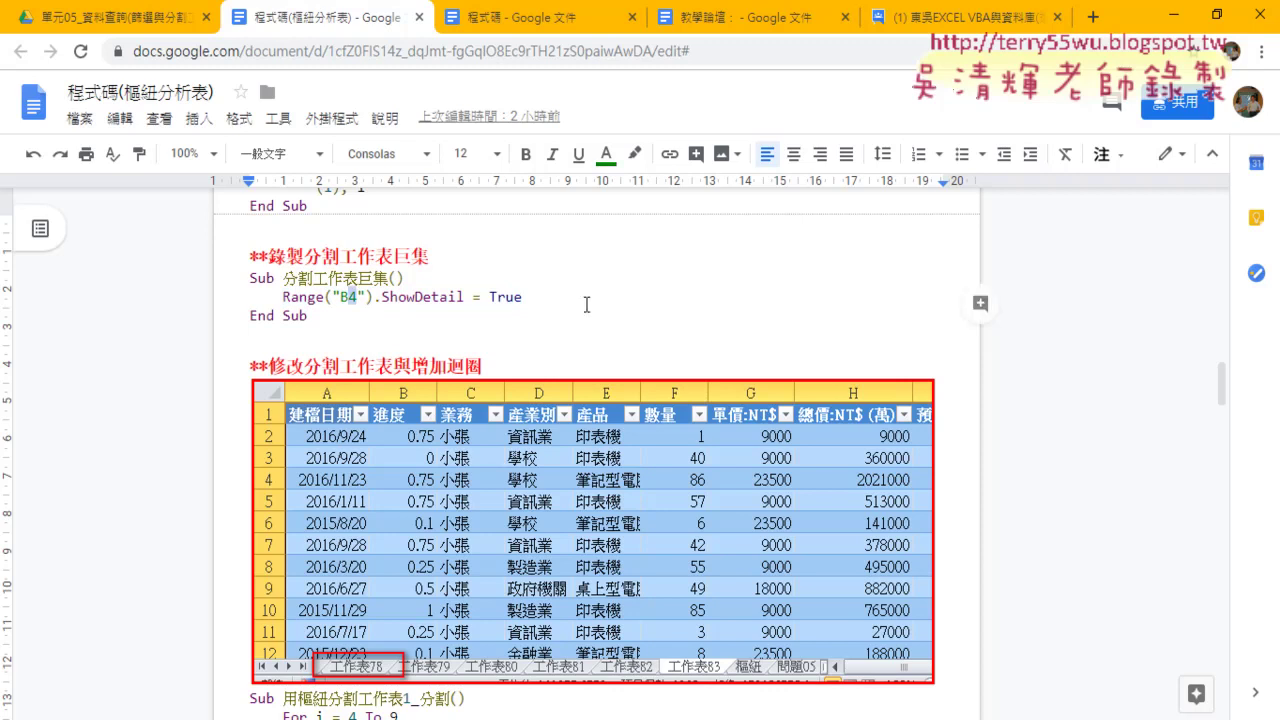